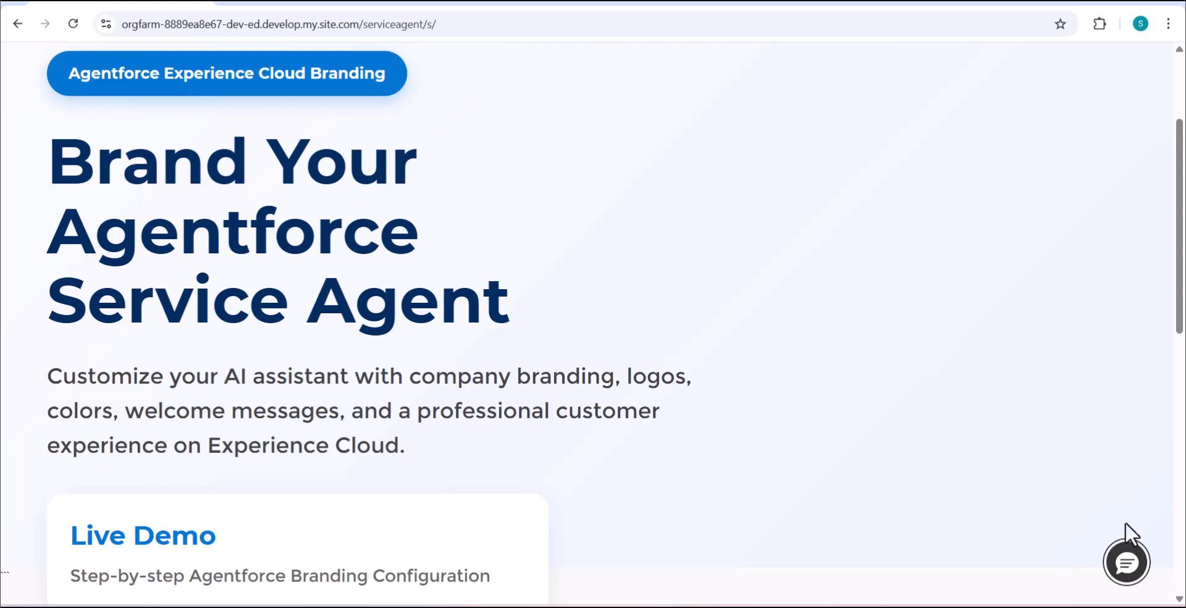
# Open and minimize the Service Order Agent chat on the site to examine its existing button and window styling.
pyautogui.click(1127, 562)
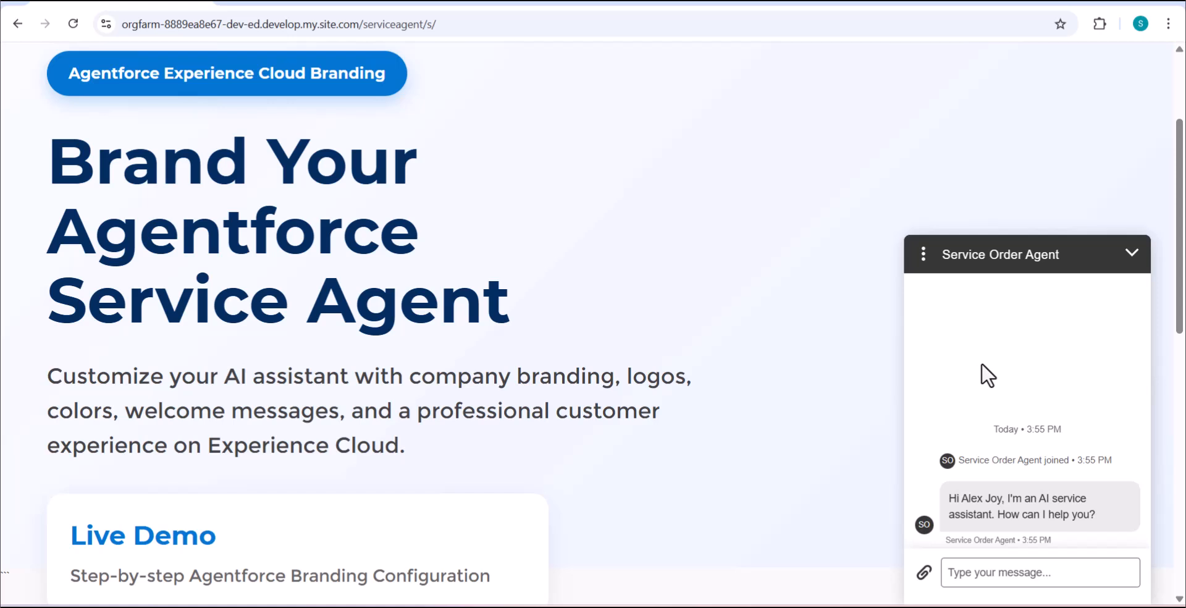
pyautogui.click(1129, 251)
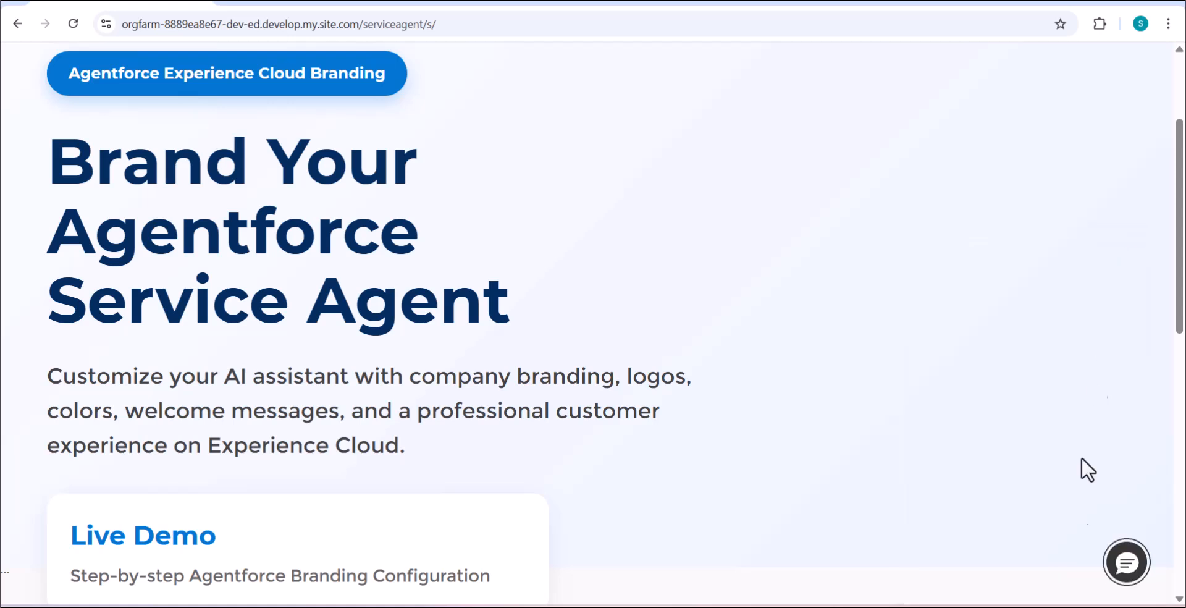
pyautogui.click(1130, 575)
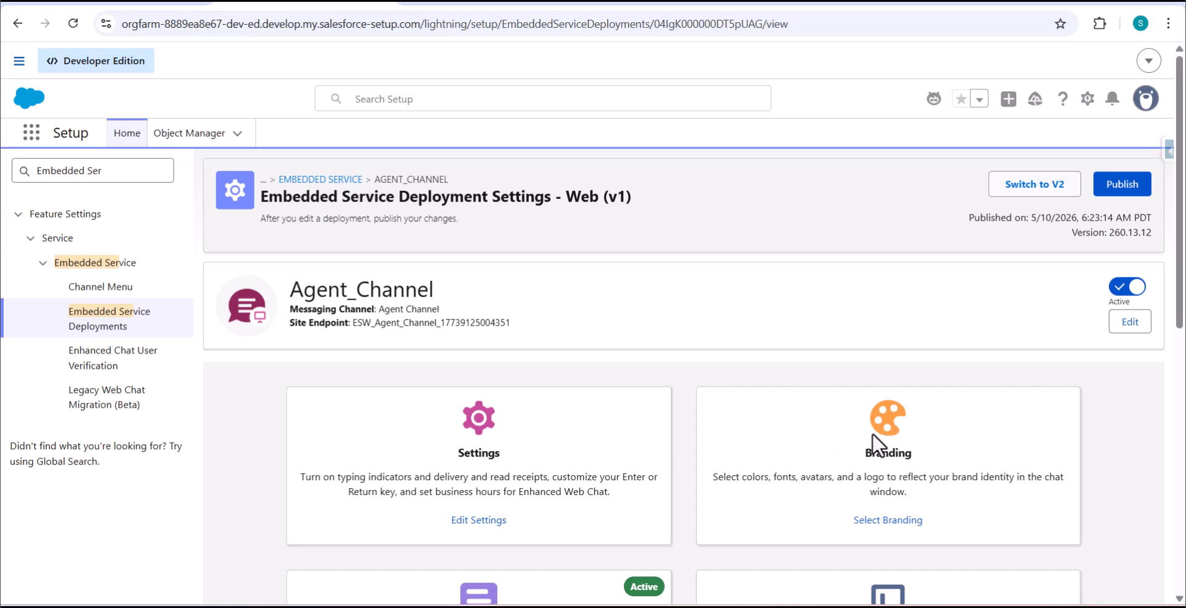
# Open the branding settings of the Agent_Channel deployment and review all component color sections.
pyautogui.click(863, 523)
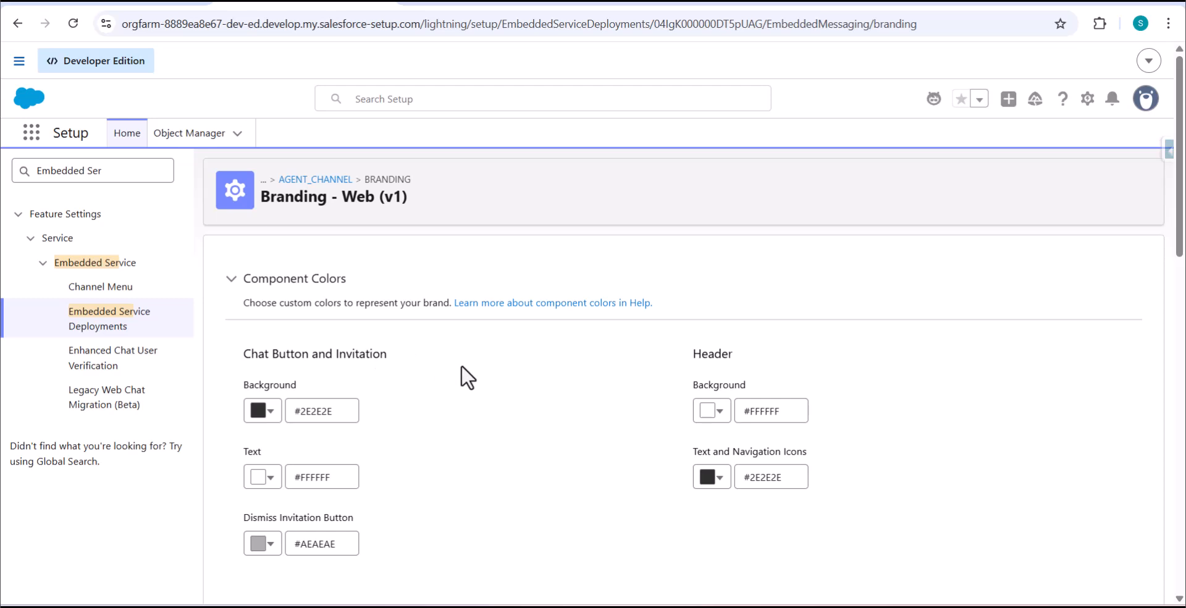
pyautogui.scroll(-5, 467, 377)
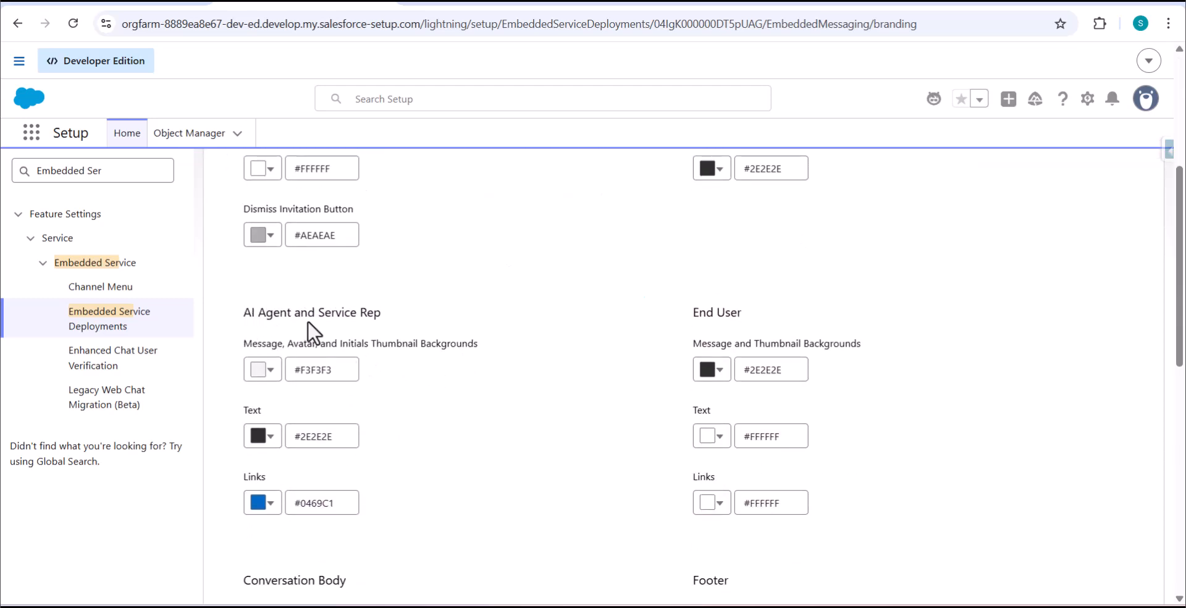
pyautogui.scroll(-4, 407, 328)
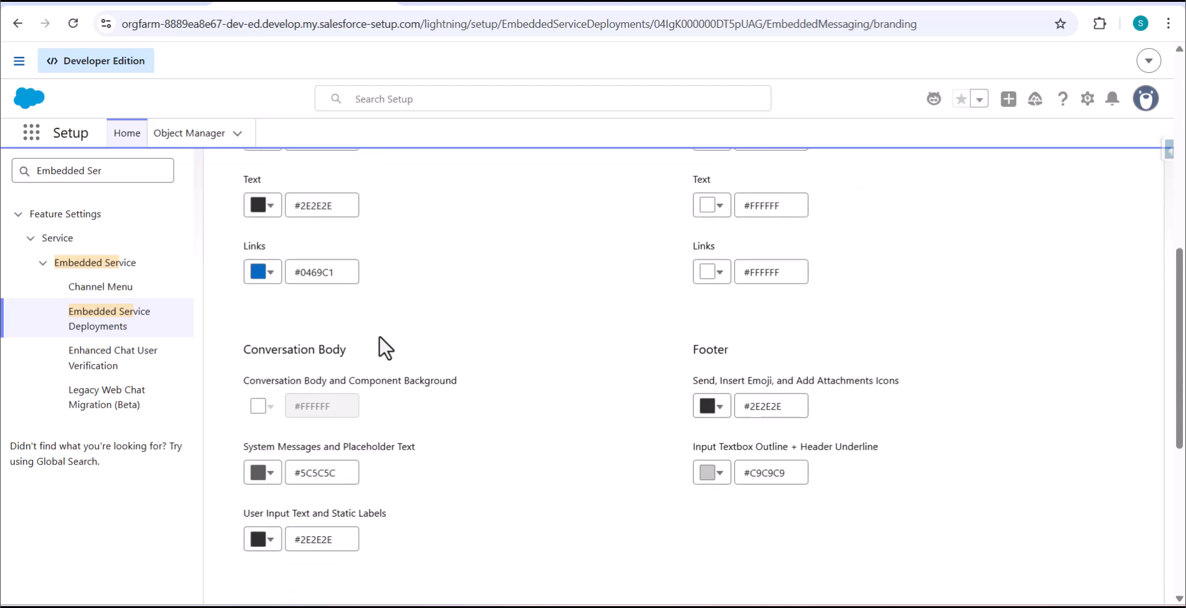
pyautogui.scroll(-3, 400, 370)
pyautogui.scroll(2, 280, 336)
pyautogui.scroll(-3, 276, 333)
pyautogui.scroll(-3, 280, 336)
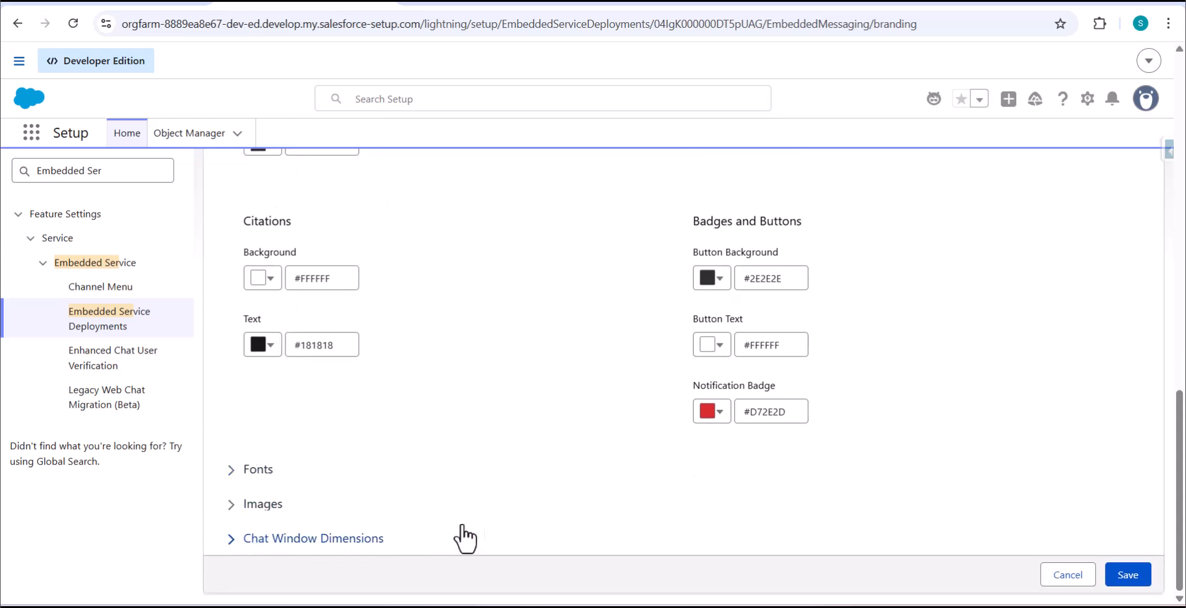
pyautogui.scroll(7, 485, 512)
pyautogui.scroll(10, 485, 511)
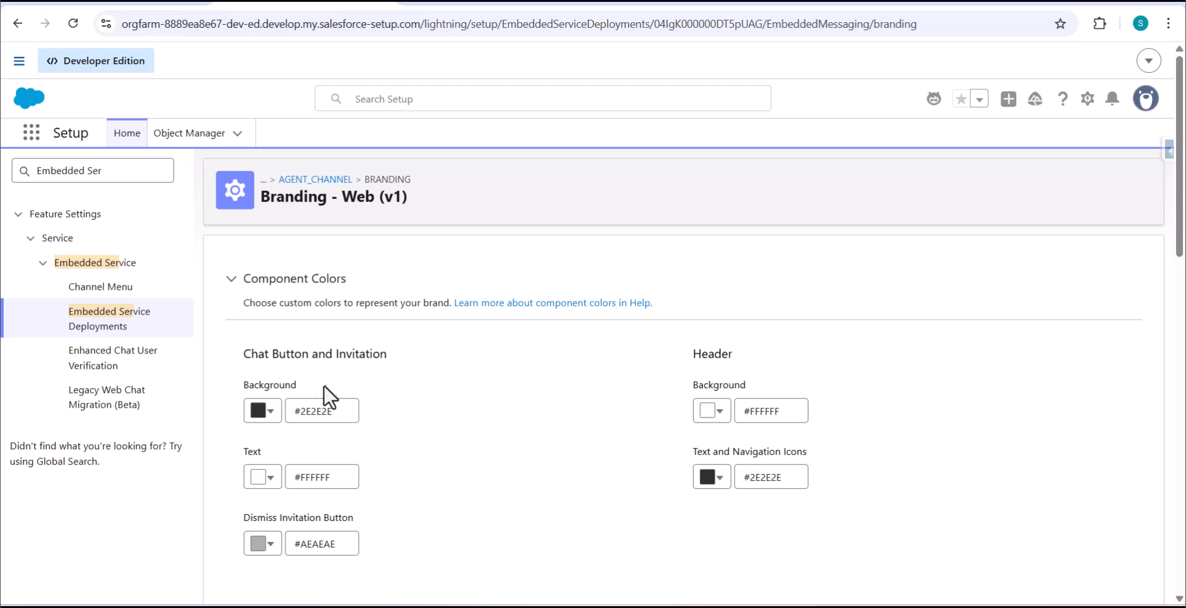
# Set the background color of the chat button and invitation to turquoise #16D0DD.
pyautogui.click(269, 411)
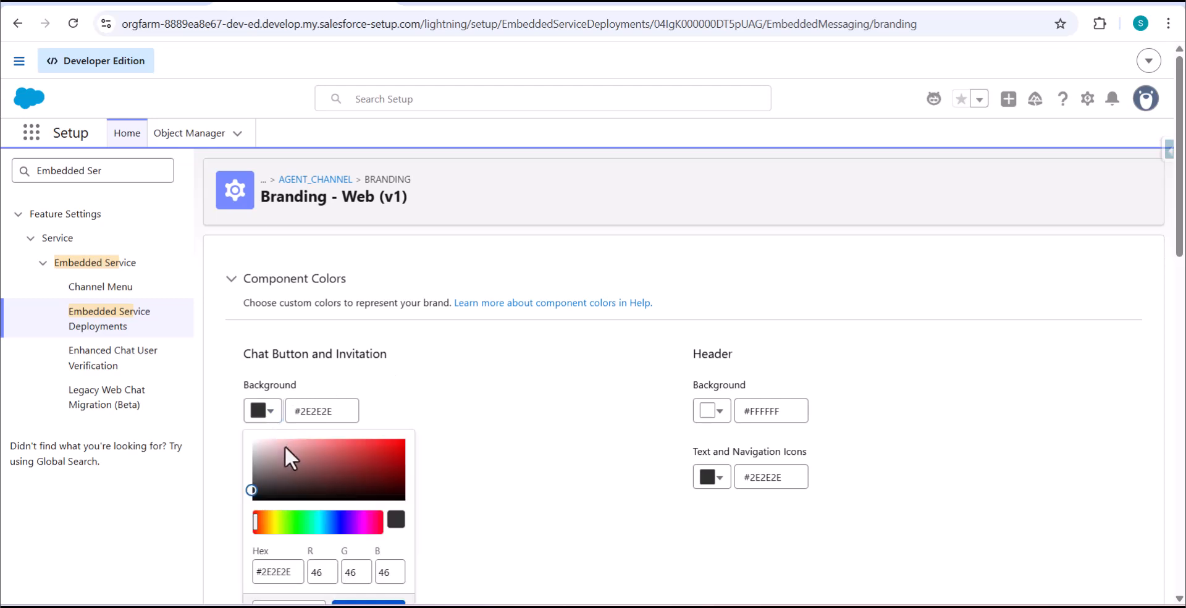
pyautogui.moveTo(299, 521); pyautogui.dragTo(319, 522)
pyautogui.click(388, 449)
pyautogui.moveTo(388, 449); pyautogui.dragTo(389, 448)
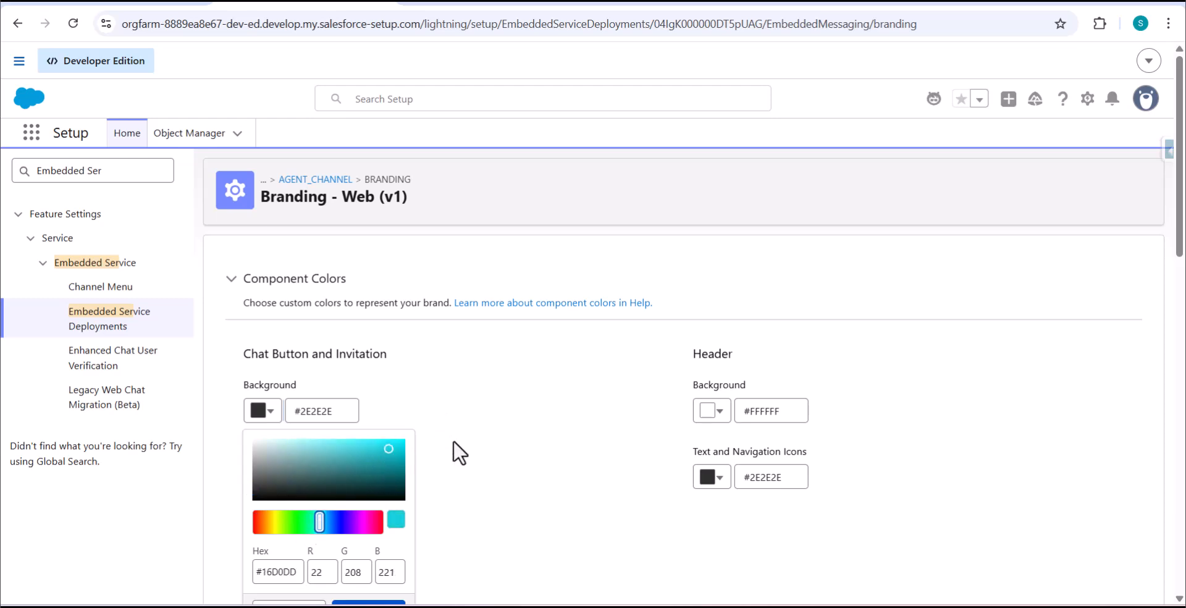
pyautogui.hotkey('ctrl', '-')
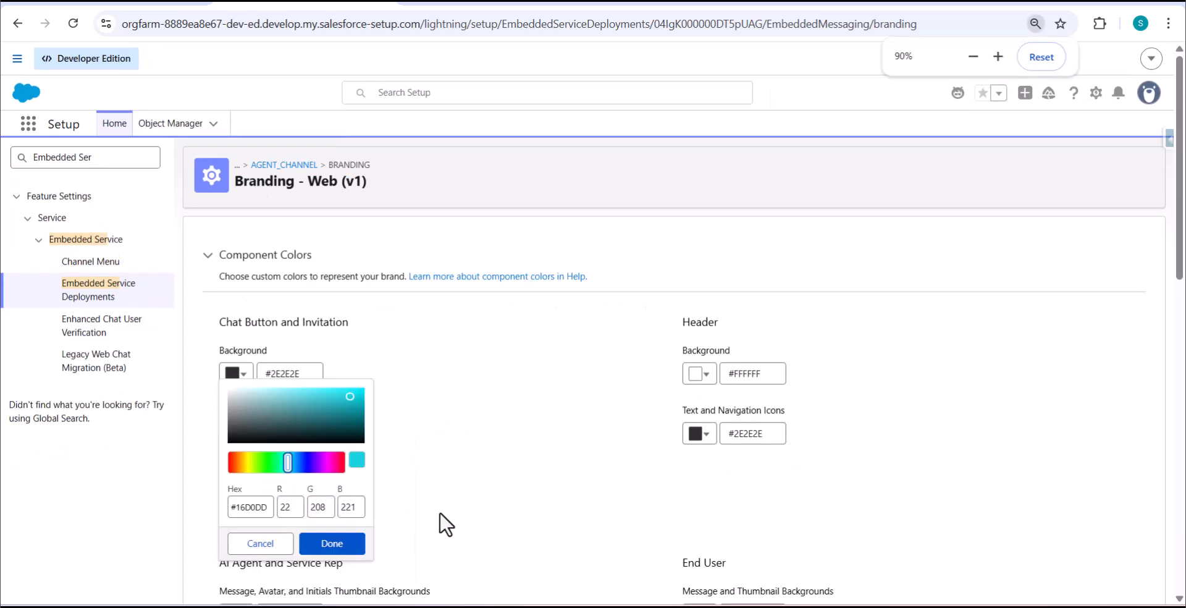
pyautogui.click(337, 547)
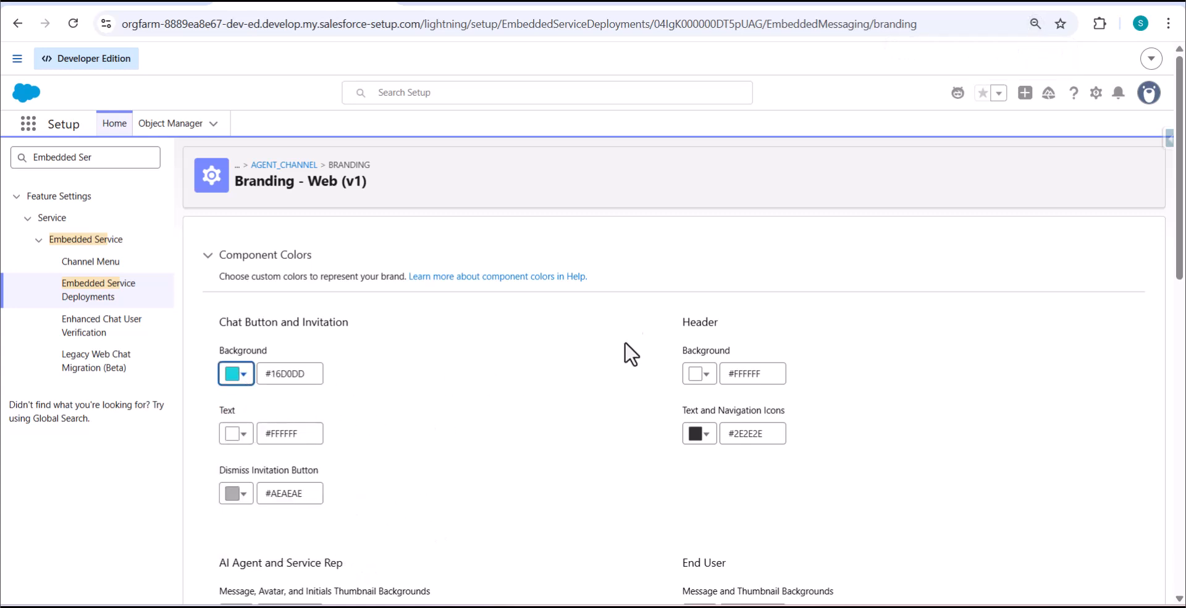
# Set the chat header's background color to yellow #E0C410.
pyautogui.click(706, 377)
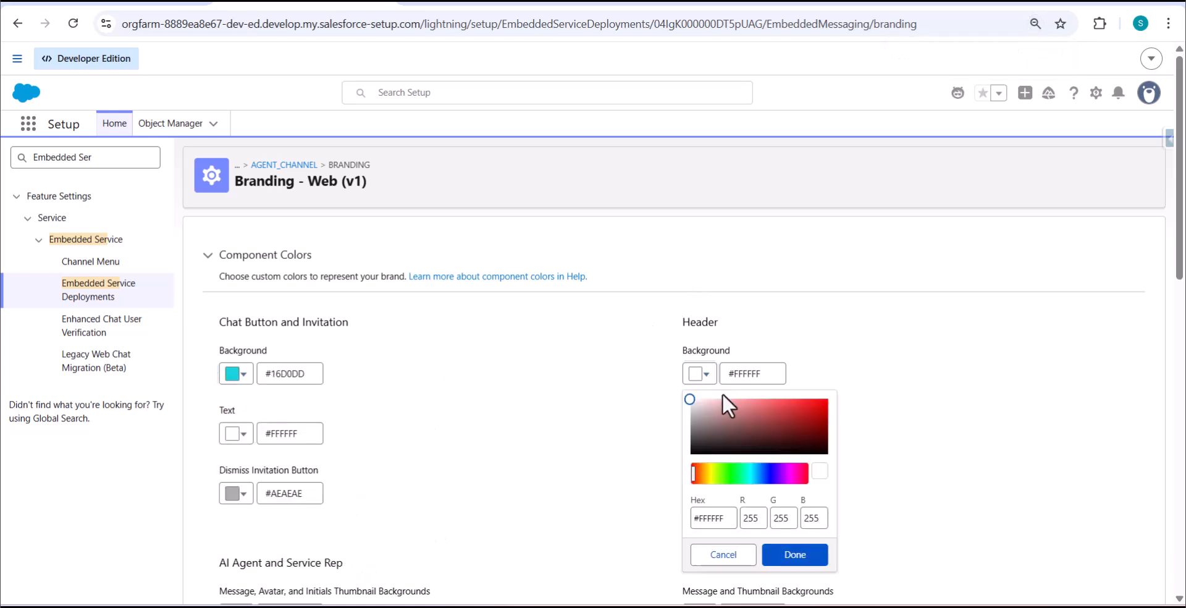
pyautogui.click(709, 473)
pyautogui.moveTo(821, 409); pyautogui.dragTo(818, 422)
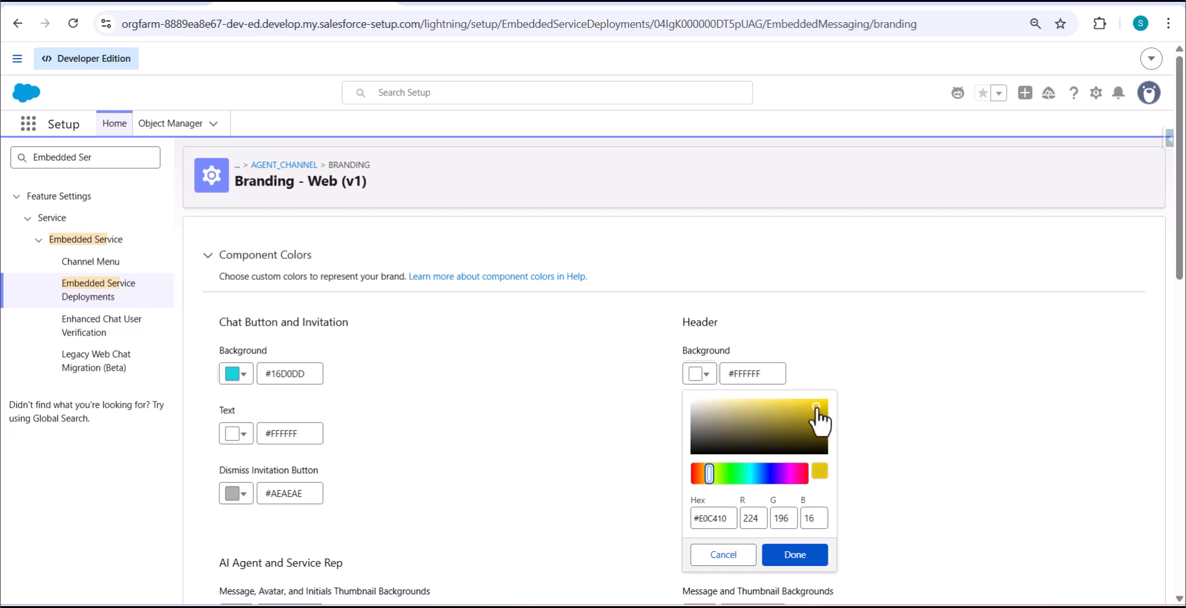
pyautogui.click(790, 554)
pyautogui.click(481, 426)
# Set the text color of the chat button and invitation to near-black #1B1A1A.
pyautogui.click(245, 435)
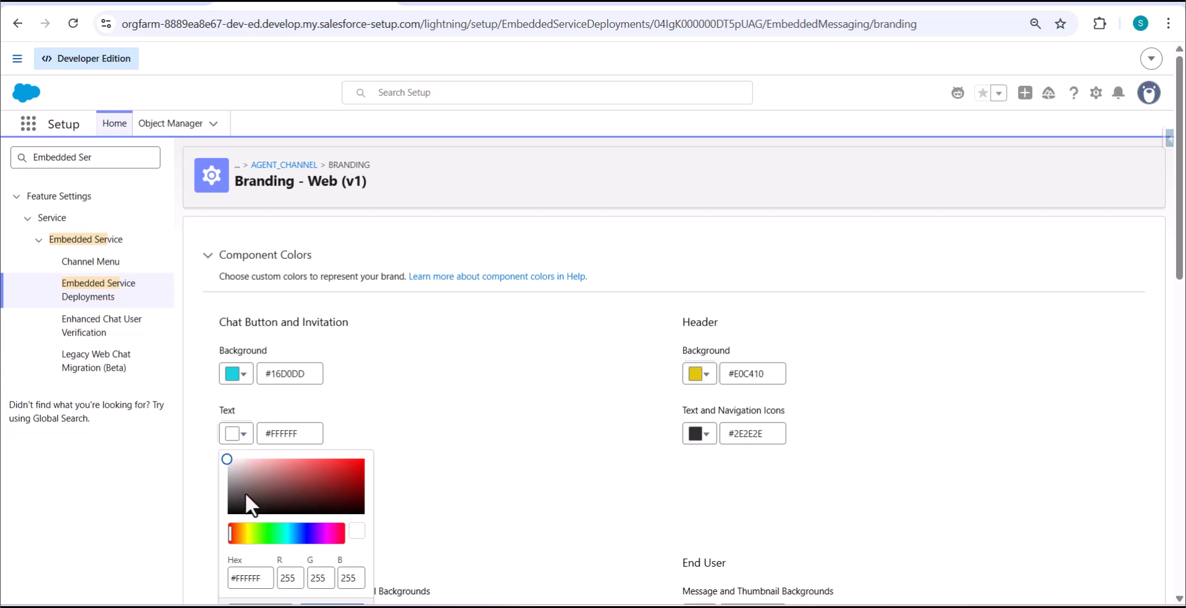
pyautogui.moveTo(342, 505)
pyautogui.mouseDown()
pyautogui.moveTo(286, 527)
pyautogui.moveTo(233, 509)
pyautogui.mouseUp()
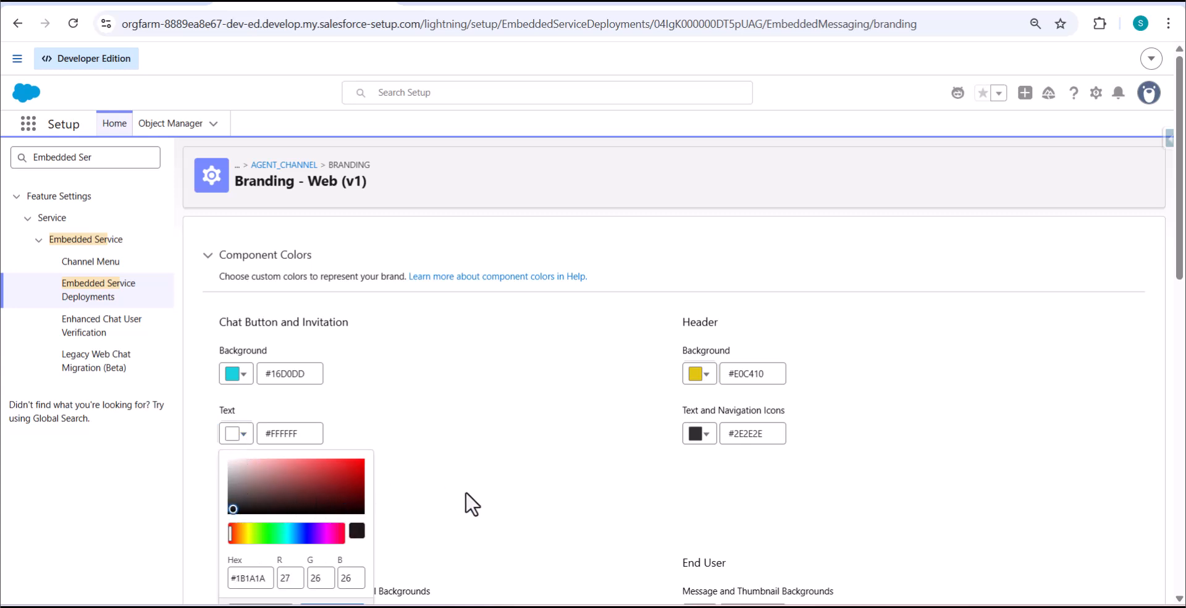
pyautogui.scroll(-2, 466, 494)
pyautogui.click(336, 532)
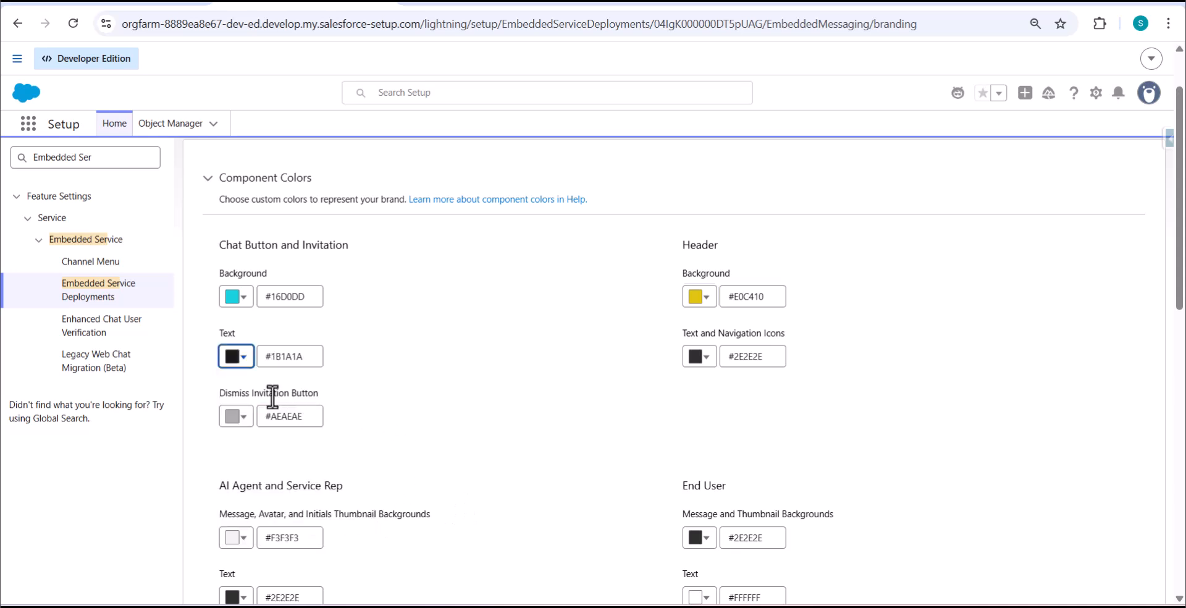
# Set the Dismiss Invitation Button color to red #C70606.
pyautogui.click(243, 424)
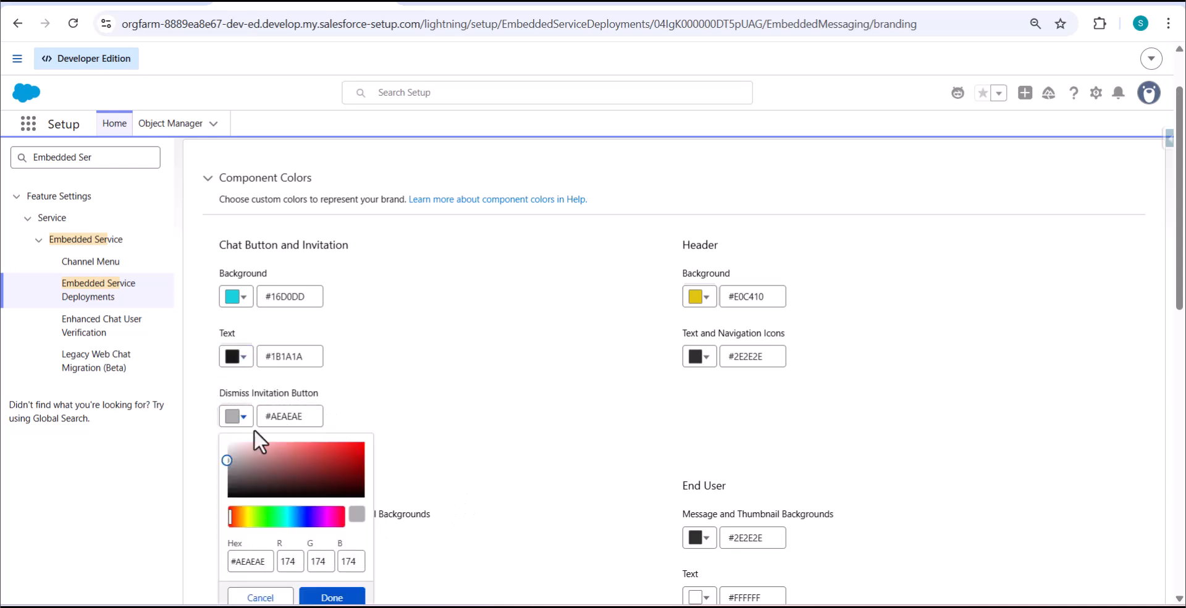
pyautogui.moveTo(256, 481)
pyautogui.mouseDown()
pyautogui.moveTo(339, 473)
pyautogui.moveTo(360, 456)
pyautogui.mouseUp()
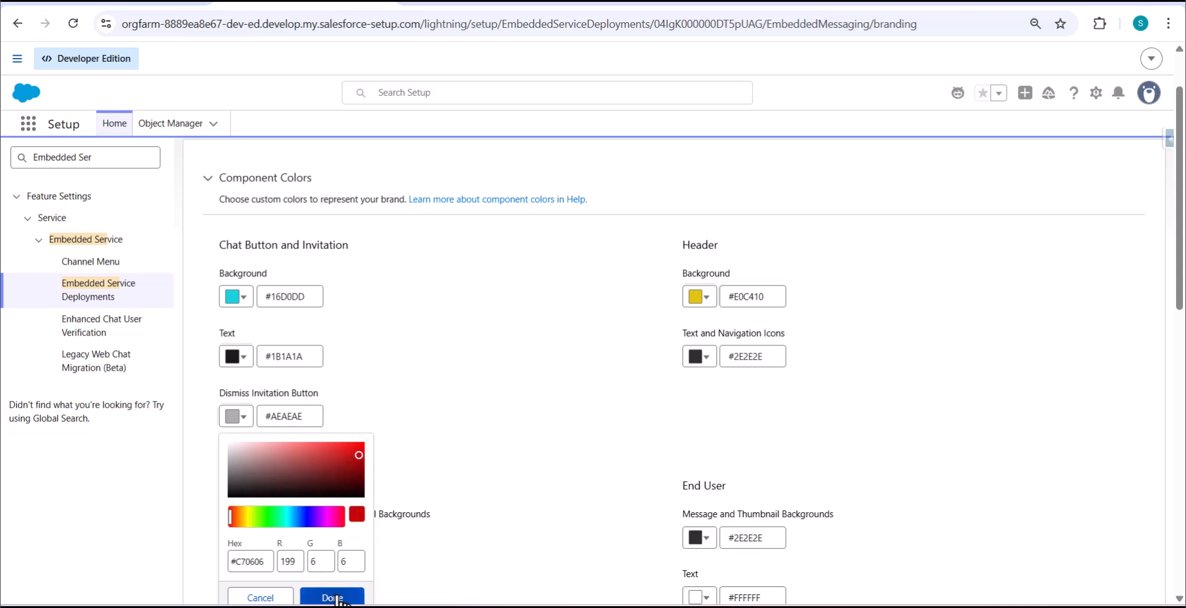
pyautogui.click(332, 596)
# Save the branding changes and publish the Agent_Channel deployment.
pyautogui.scroll(1, 540, 395)
pyautogui.scroll(-10, 536, 386)
pyautogui.click(1140, 580)
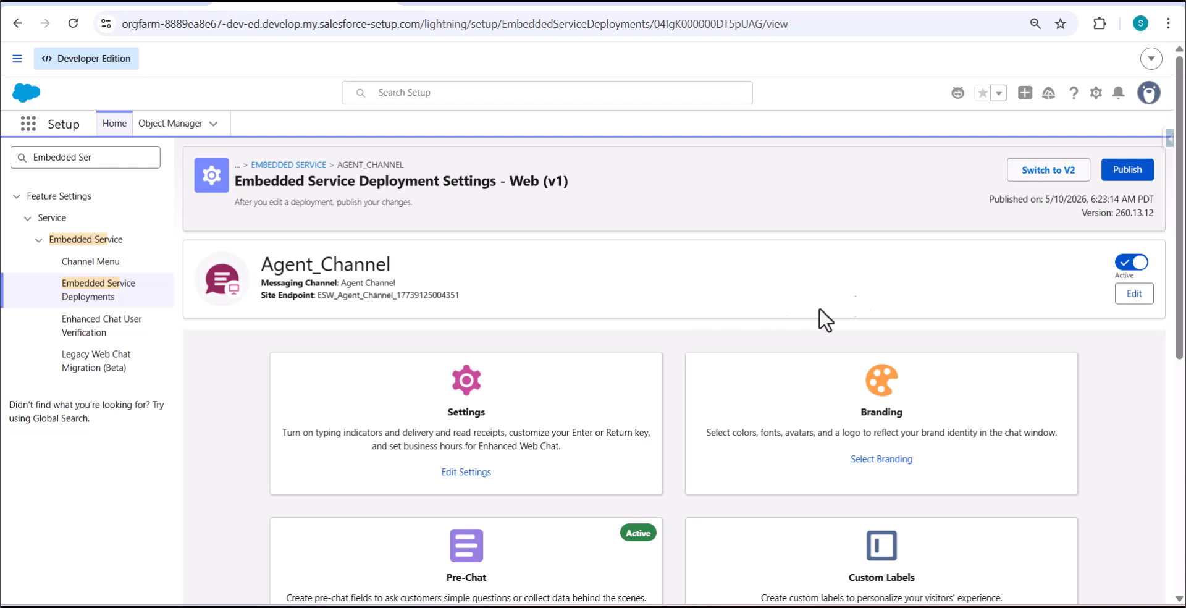
pyautogui.click(1121, 178)
# Reload the Experience Cloud site and open the chat to check the published button and header colors.
pyautogui.click(73, 2)
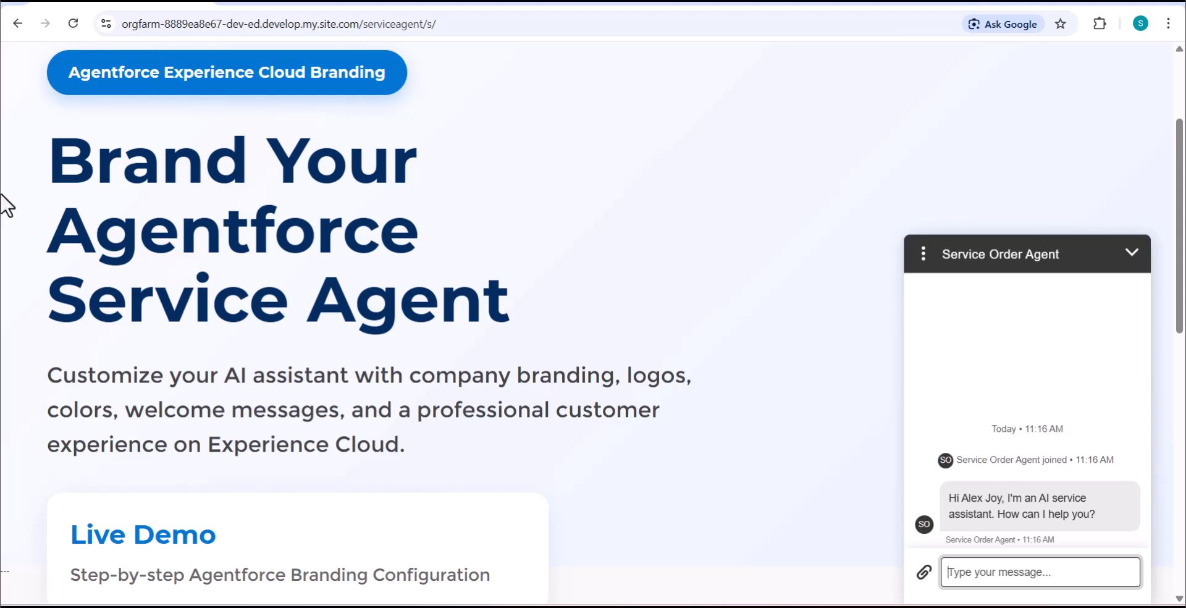
pyautogui.click(73, 23)
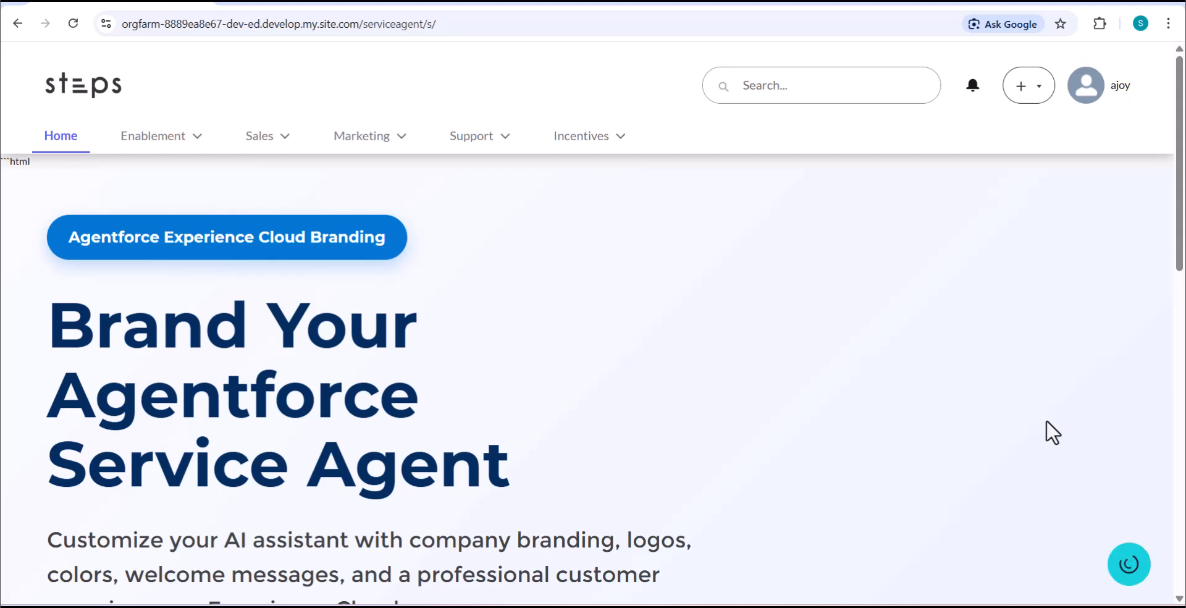
pyautogui.click(1125, 563)
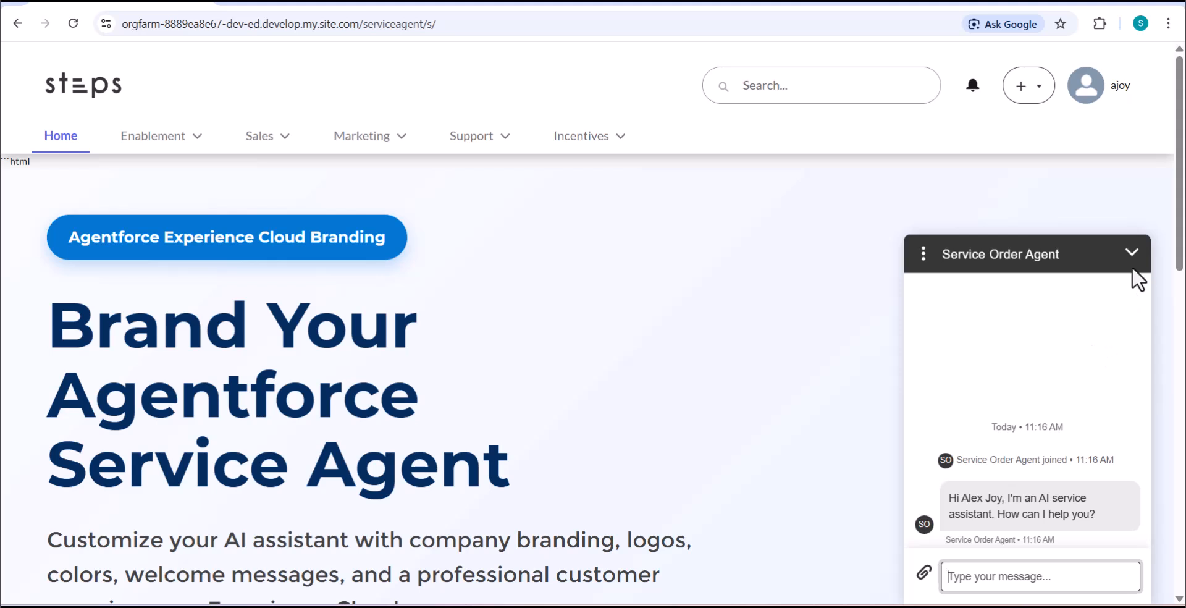
pyautogui.click(1135, 250)
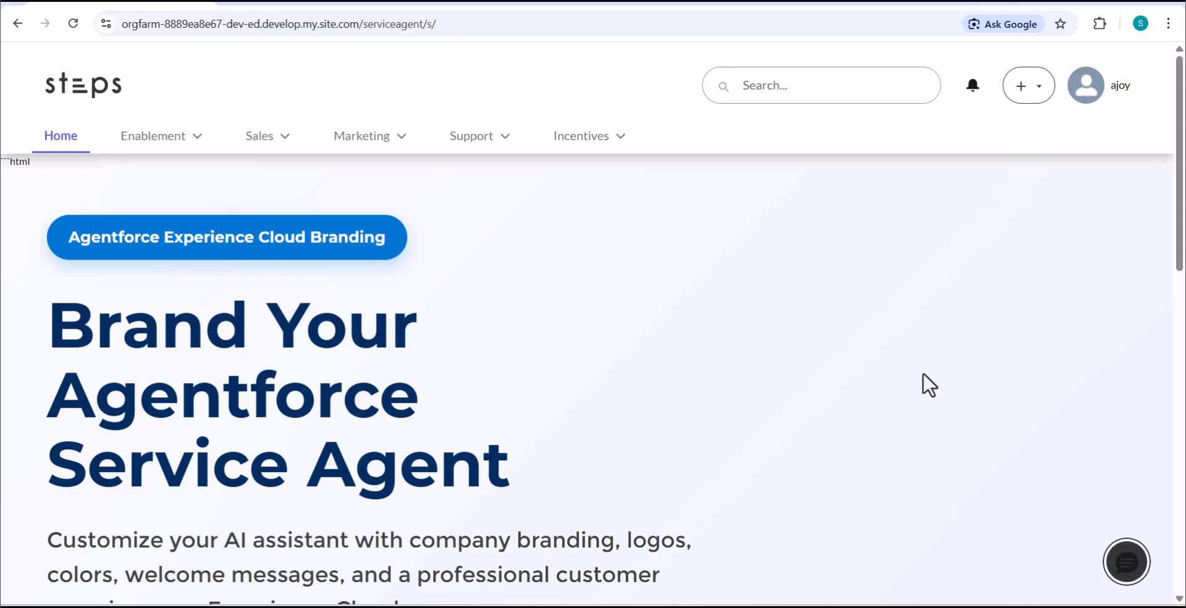
pyautogui.click(1131, 573)
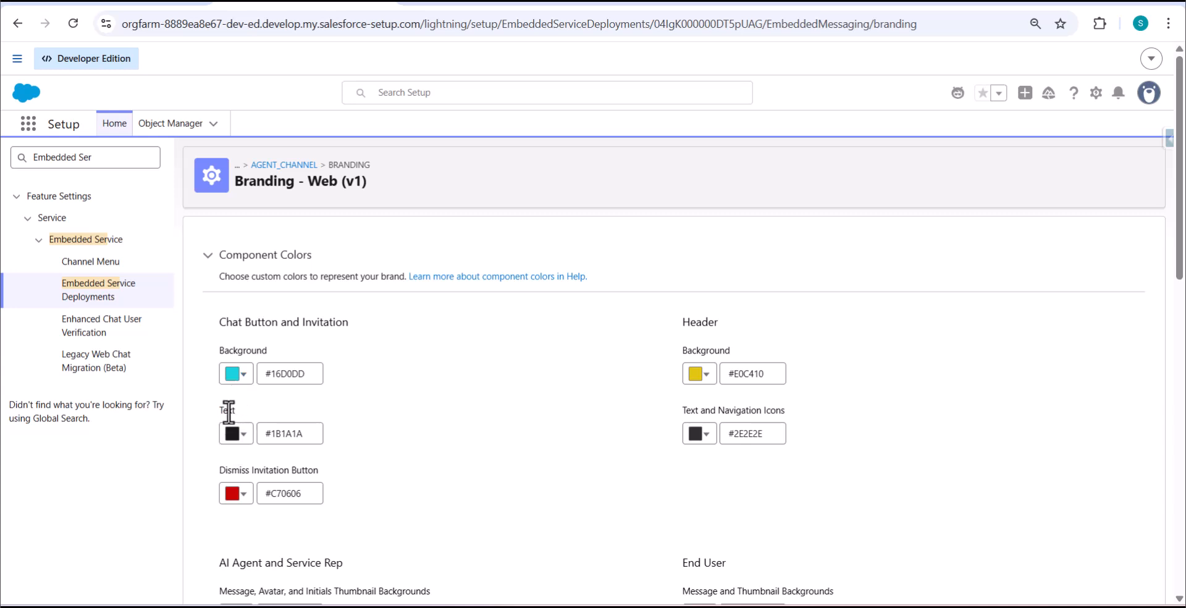
# Compare the site's chat window header with the header's Text and Navigation Icons color setting in the branding page.
pyautogui.click(122, 6)
pyautogui.click(1130, 253)
pyautogui.click(706, 435)
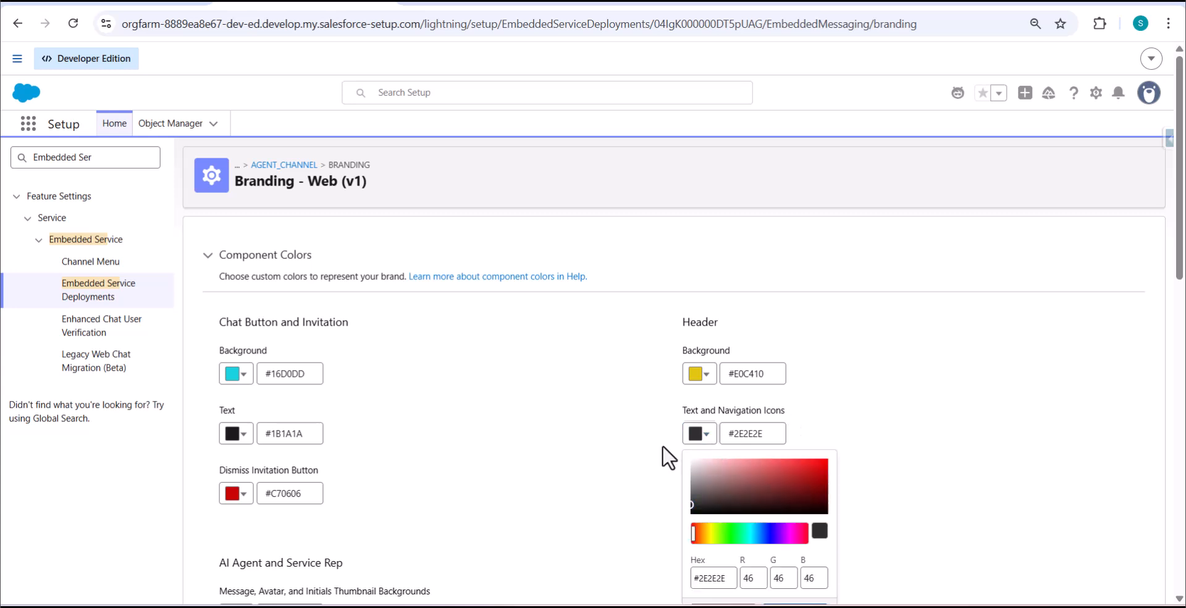
pyautogui.click(643, 428)
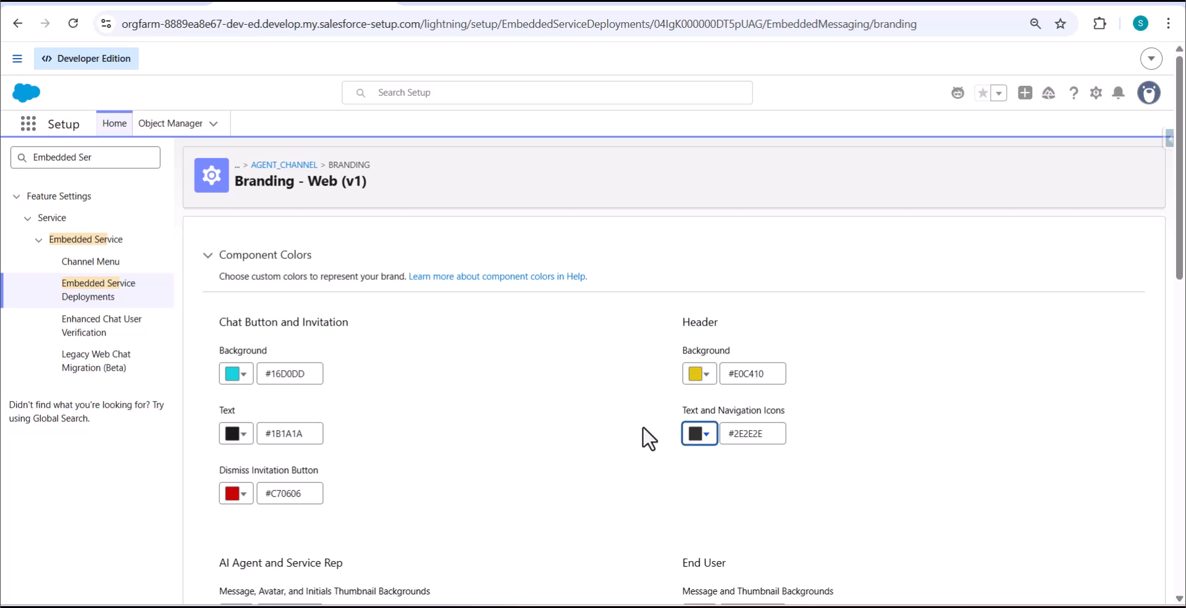
# Set the AI Agent and Service Rep message, avatar and initials thumbnail background to green #24DA1E.
pyautogui.scroll(-5, 597, 421)
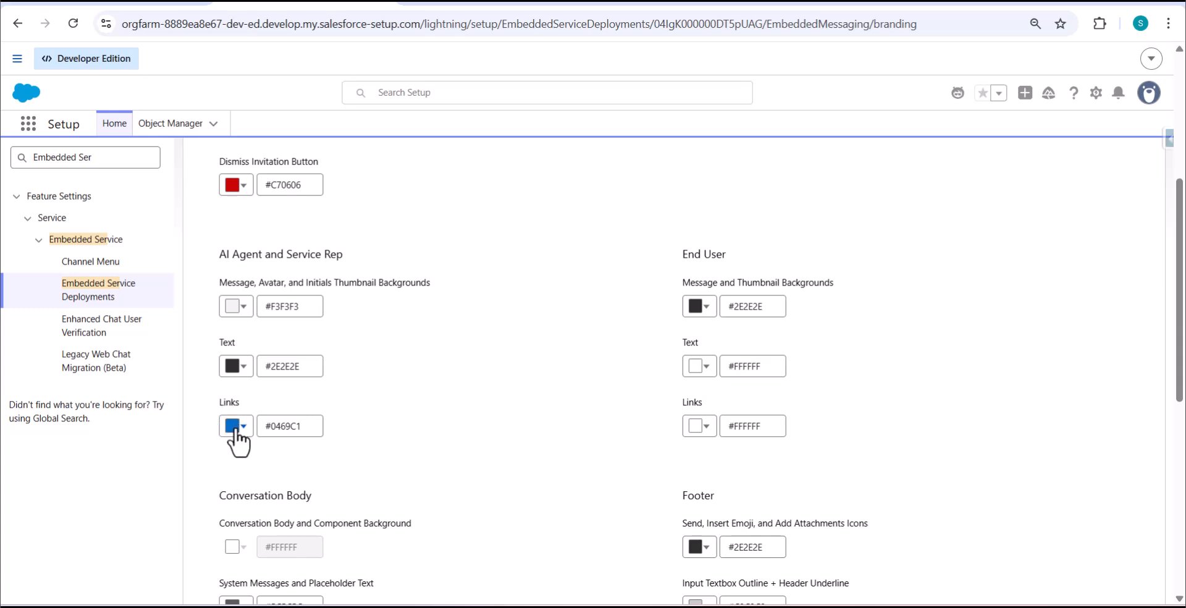
pyautogui.click(235, 307)
pyautogui.moveTo(252, 406); pyautogui.dragTo(267, 406)
pyautogui.click(320, 341)
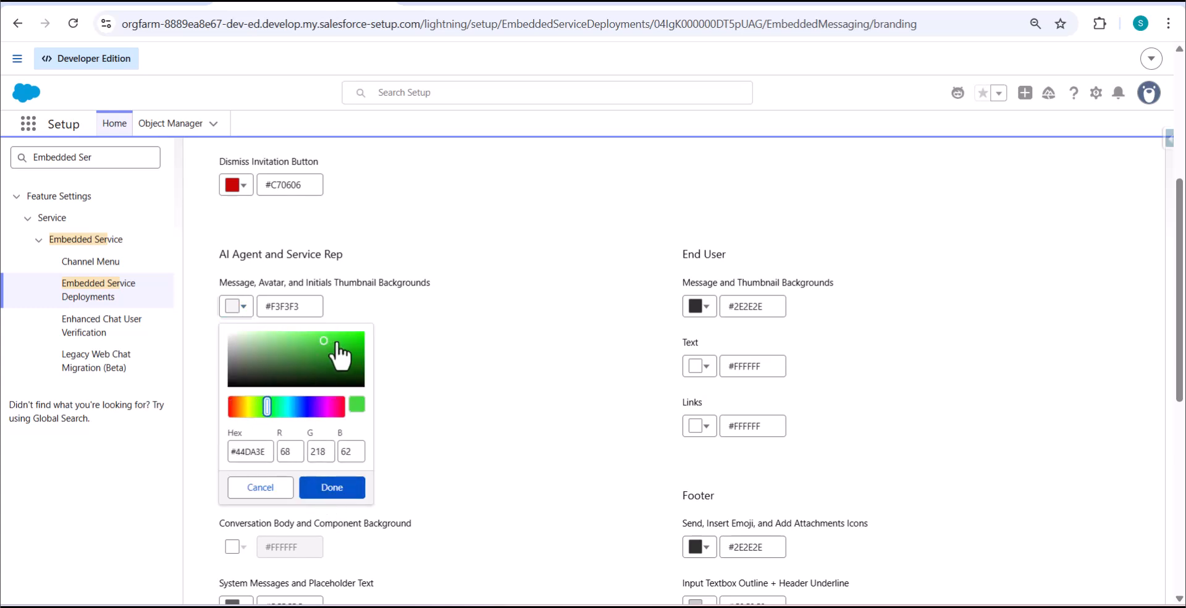
pyautogui.click(332, 493)
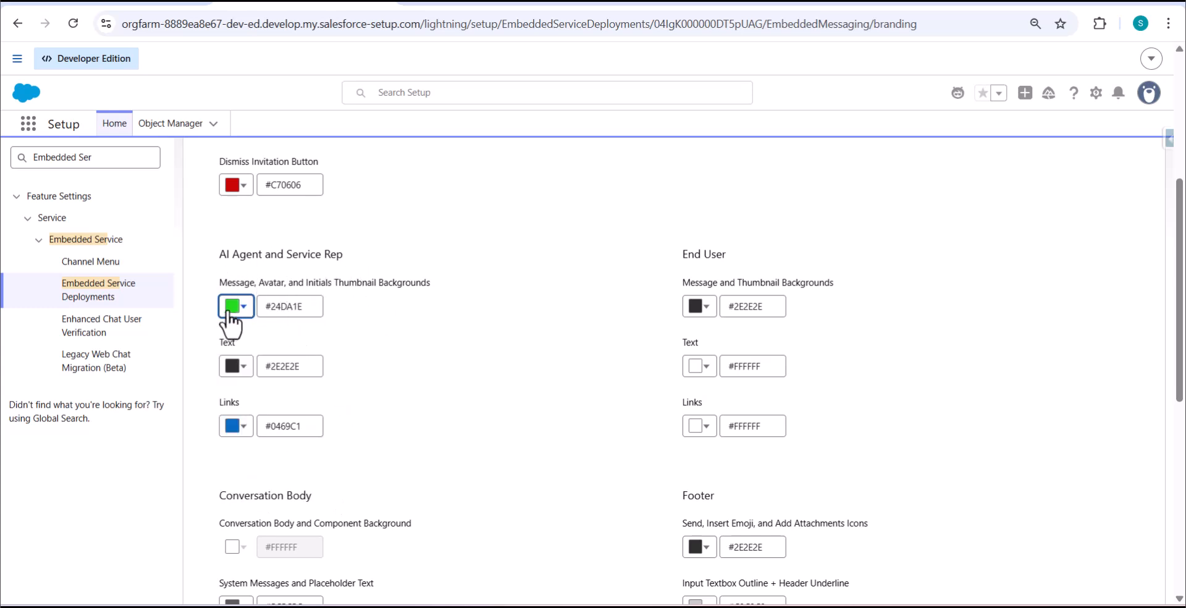
# Set the AI Agent and Service Rep text color to red #CD1010.
pyautogui.click(240, 367)
pyautogui.click(233, 468)
pyautogui.click(349, 405)
pyautogui.click(349, 405)
pyautogui.click(329, 553)
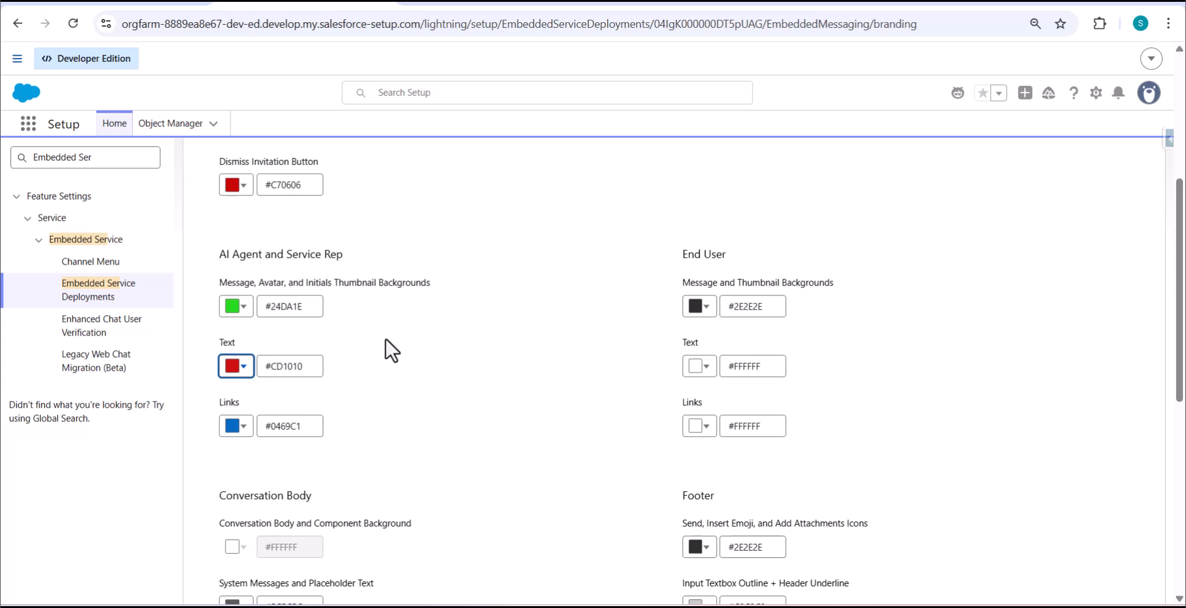
# Review the conversation body, footer, citation and badge color settings against the open chat window on the site.
pyautogui.scroll(-4, 535, 429)
pyautogui.scroll(2, 535, 429)
pyautogui.scroll(-3, 538, 429)
pyautogui.scroll(-1, 535, 429)
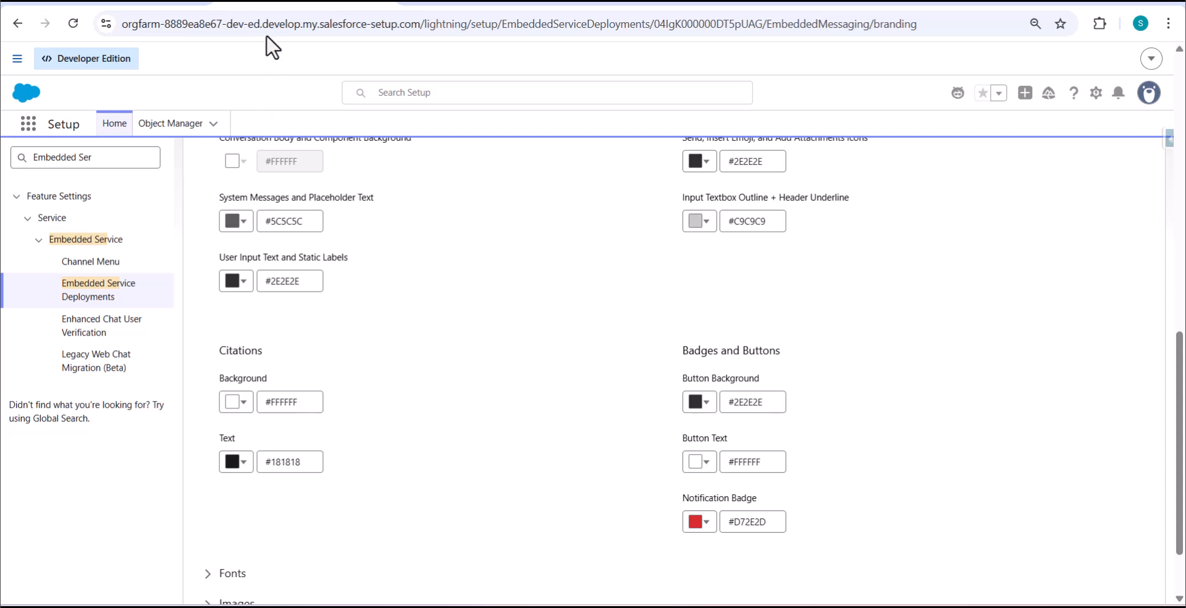
pyautogui.click(173, 2)
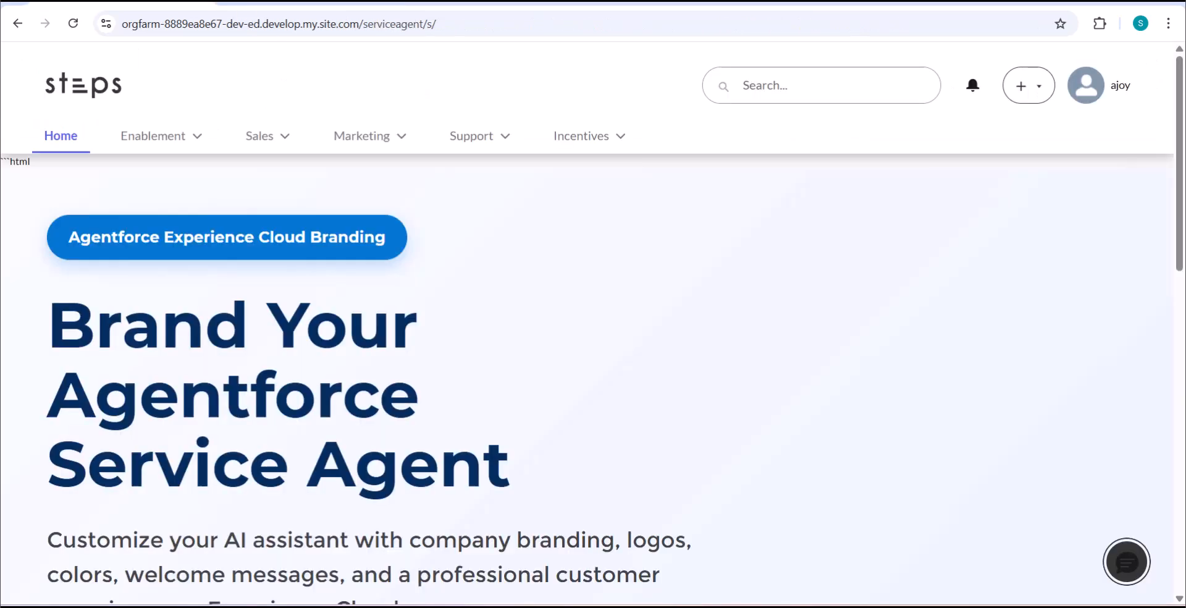
pyautogui.click(1127, 573)
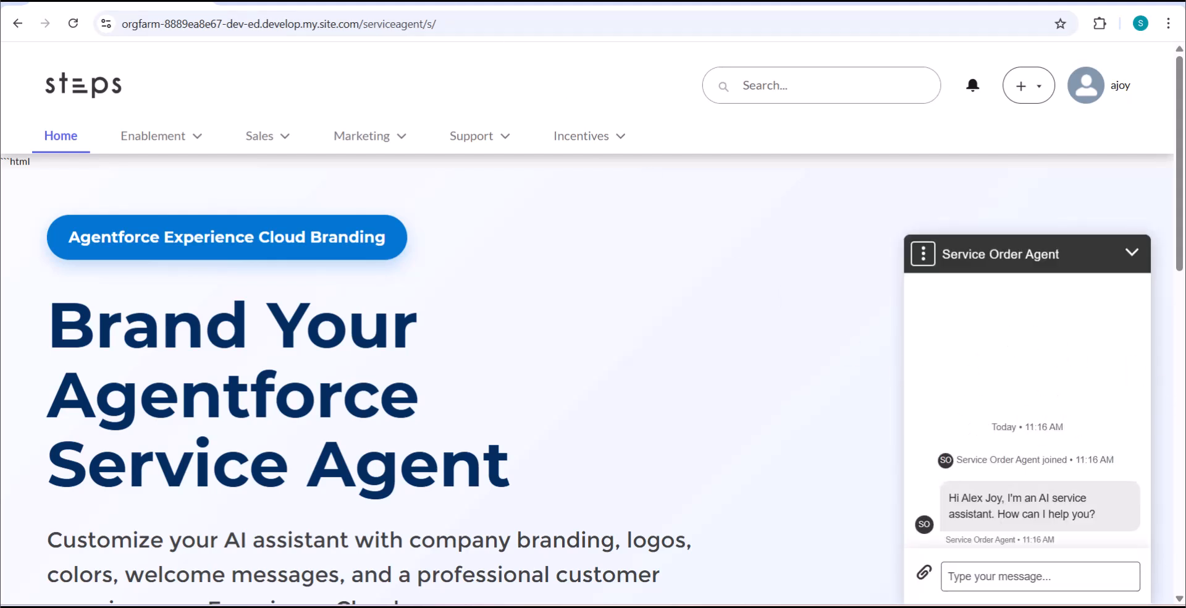
pyautogui.click(361, 2)
pyautogui.scroll(-2, 491, 457)
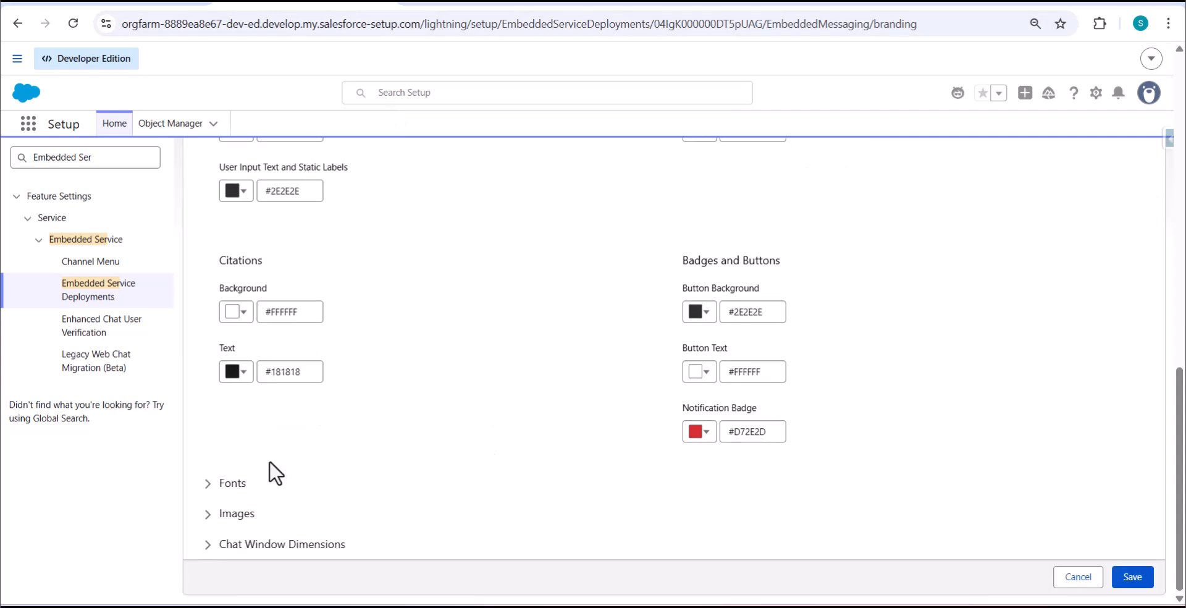
# Expand the Fonts branding settings and examine the available Font and Font Size options without changing them.
pyautogui.click(213, 485)
pyautogui.scroll(-2, 388, 502)
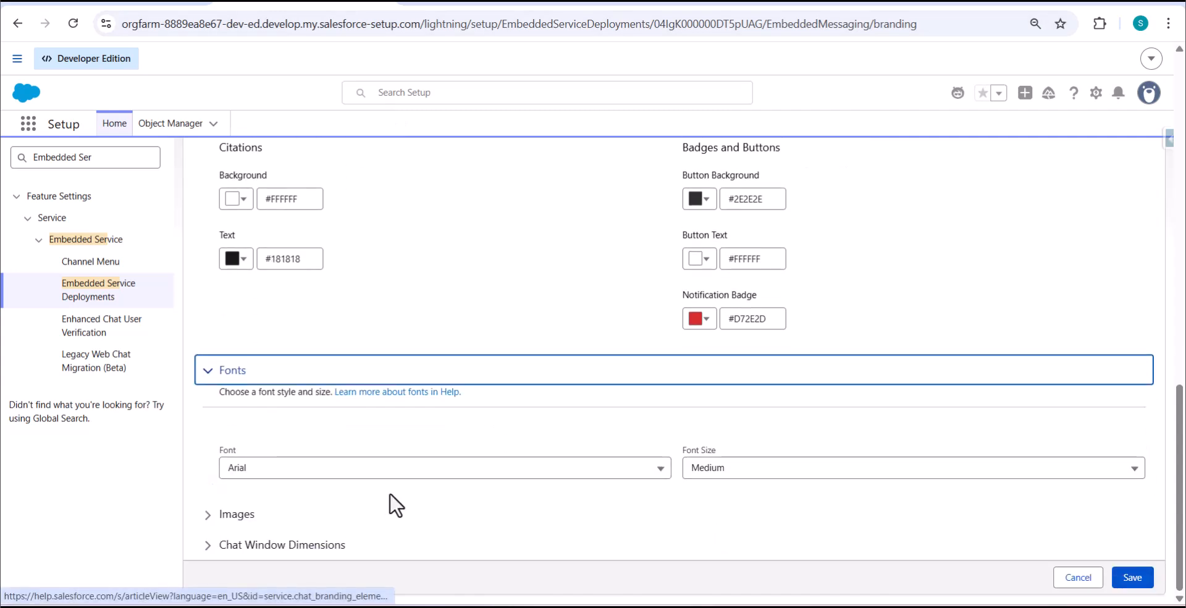
pyautogui.scroll(1, 420, 475)
pyautogui.scroll(-1, 446, 510)
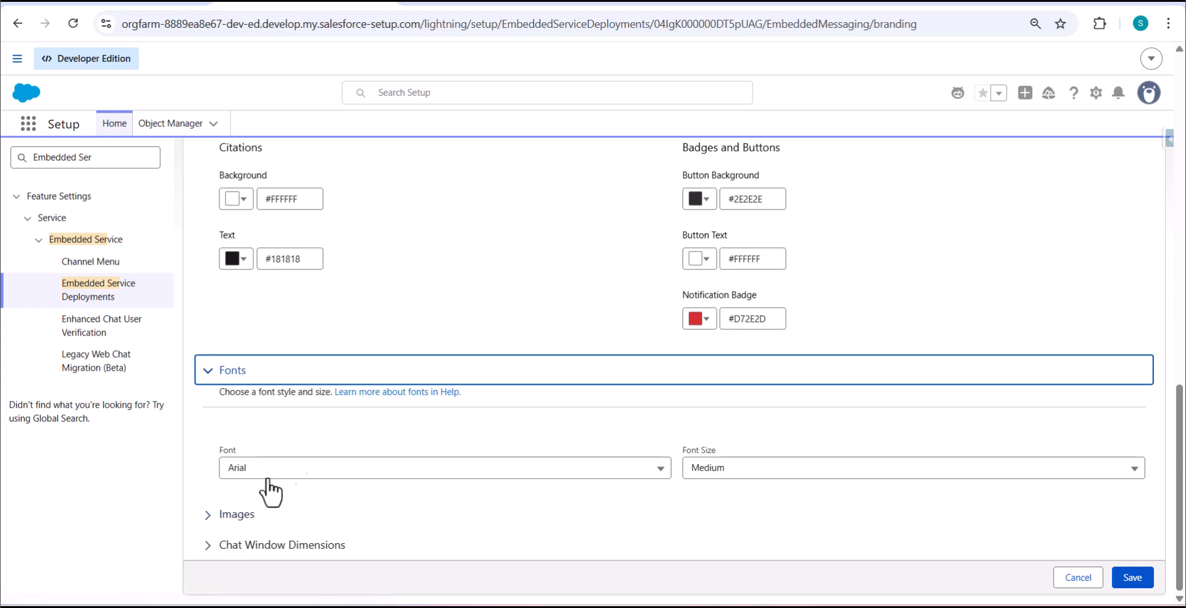
pyautogui.click(503, 477)
pyautogui.scroll(-3, 352, 534)
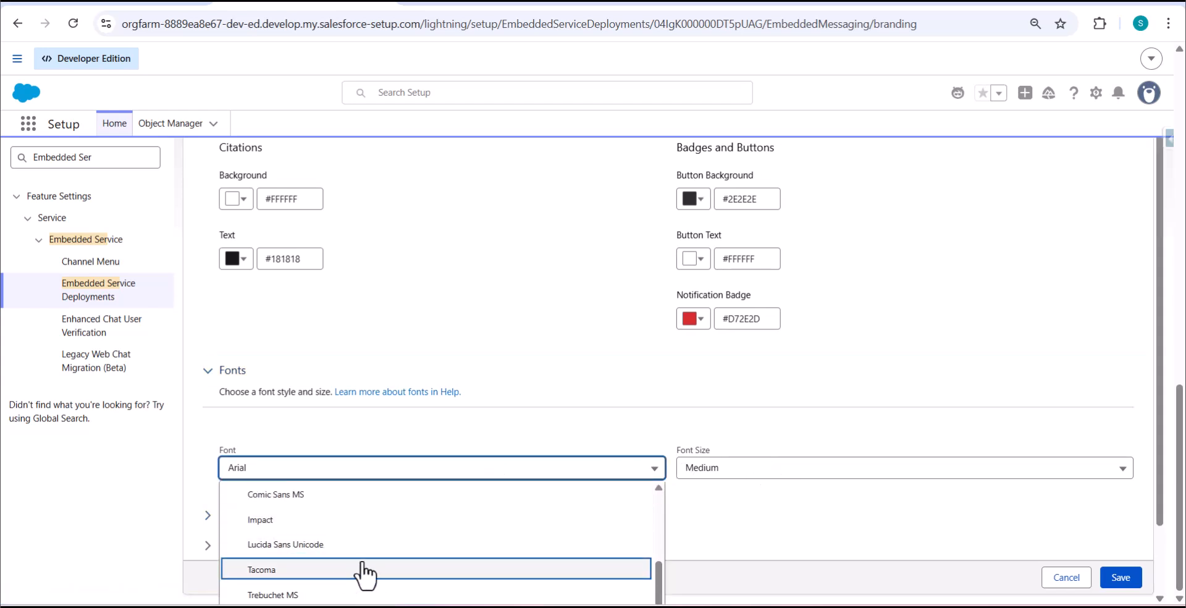
pyautogui.click(529, 417)
pyautogui.click(741, 477)
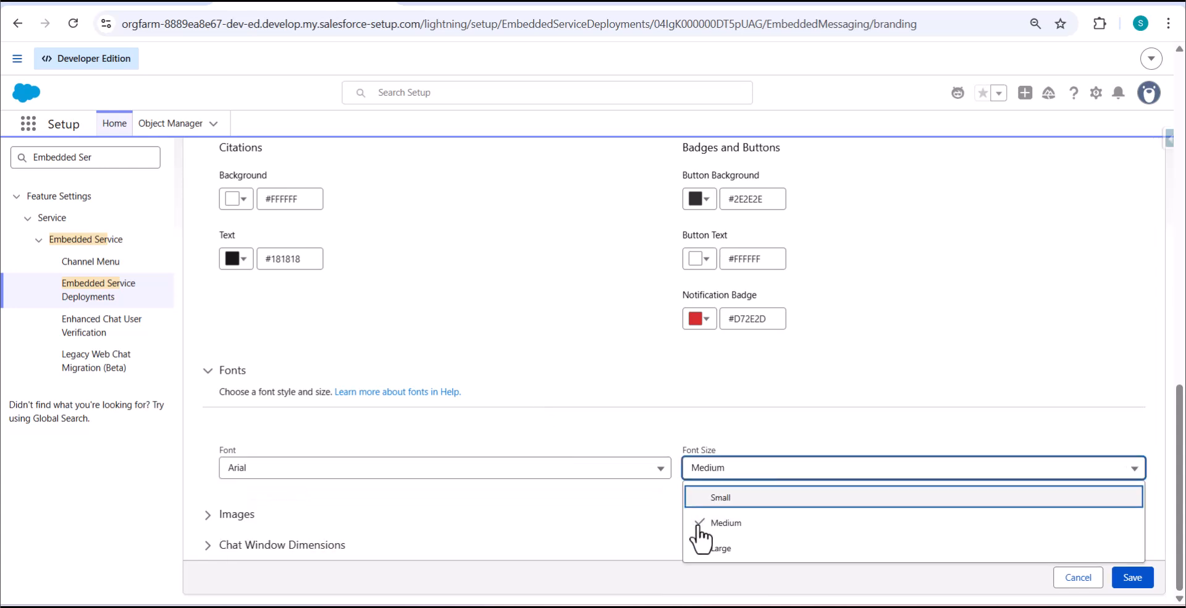
pyautogui.click(481, 425)
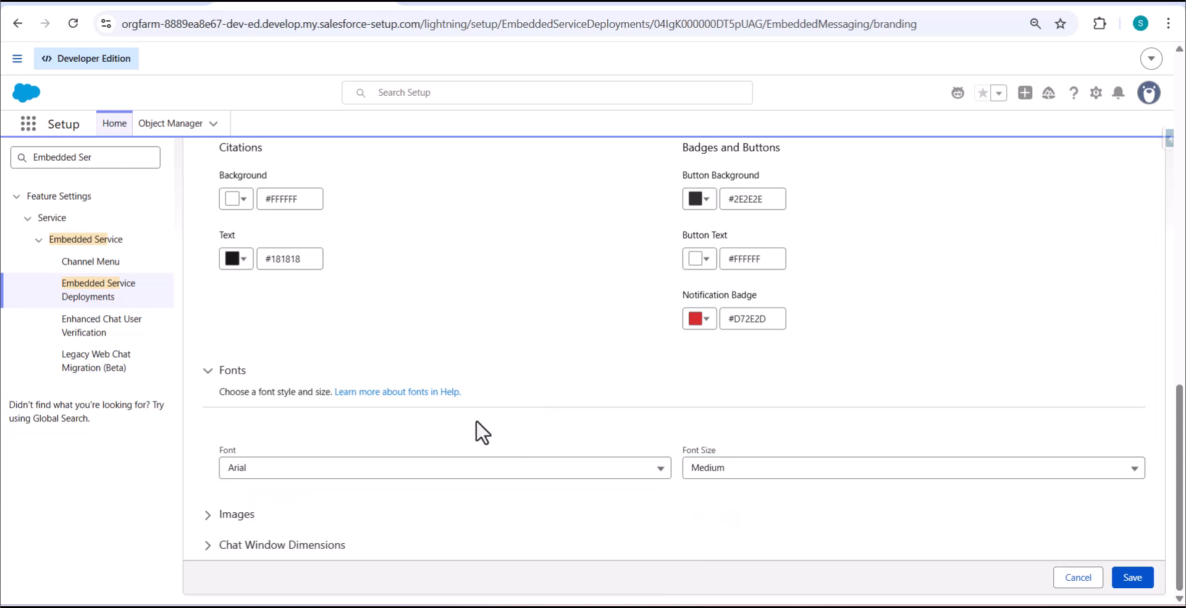
# Review the avatar, logo and chat button fields in the Images branding settings, and begin a Quick Find search from Setup Home.
pyautogui.click(208, 519)
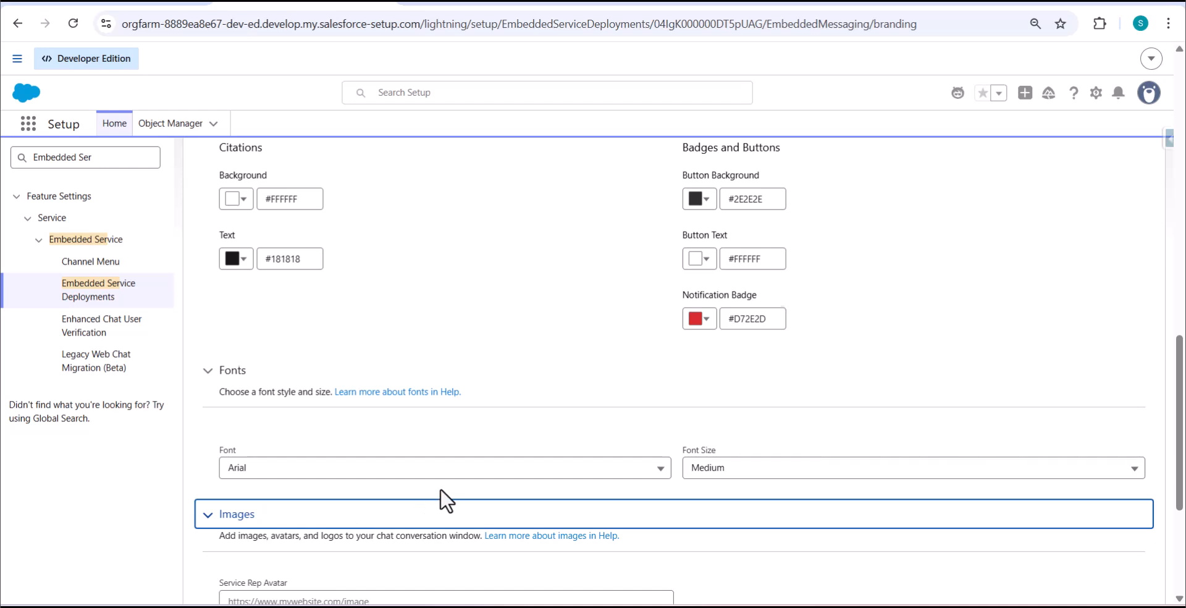
pyautogui.scroll(-2, 439, 497)
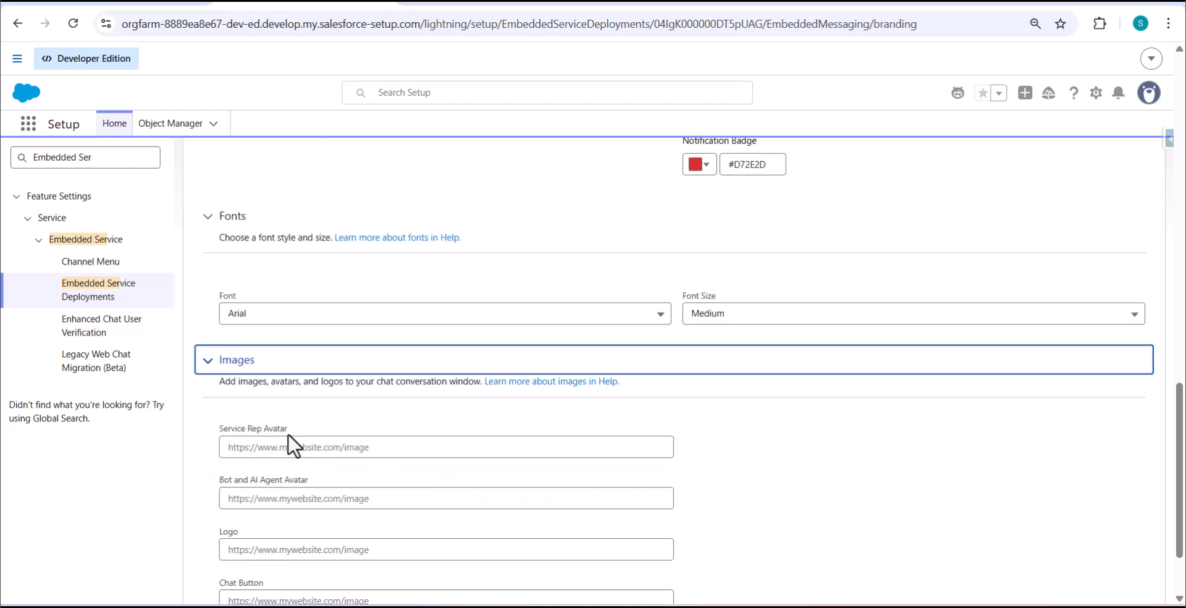
pyautogui.scroll(-2, 288, 434)
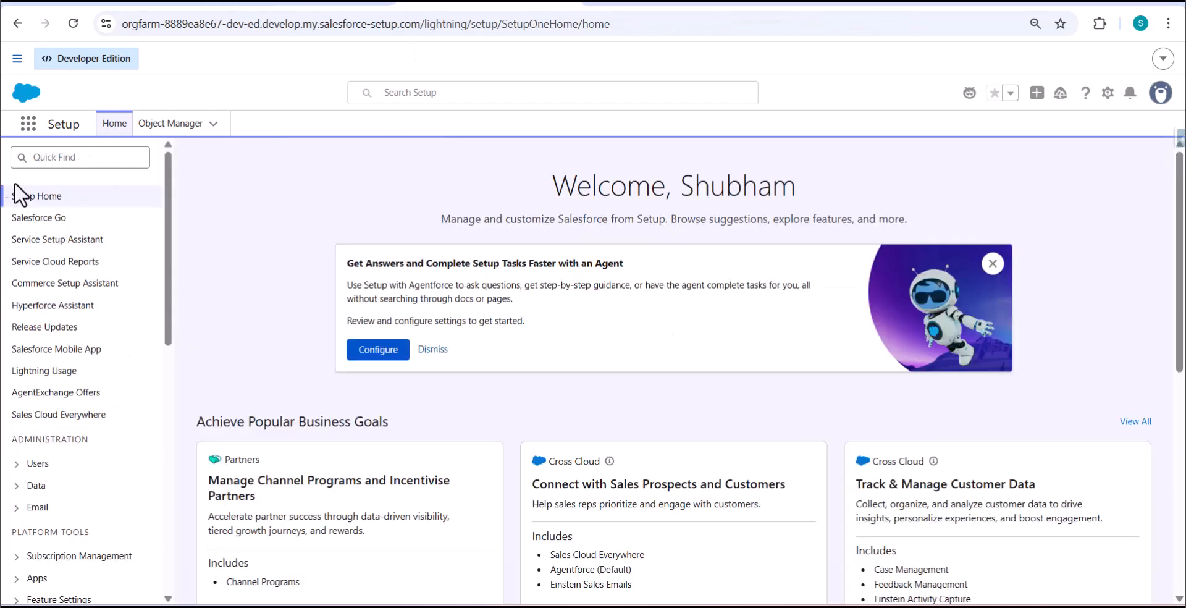
pyautogui.click(50, 157)
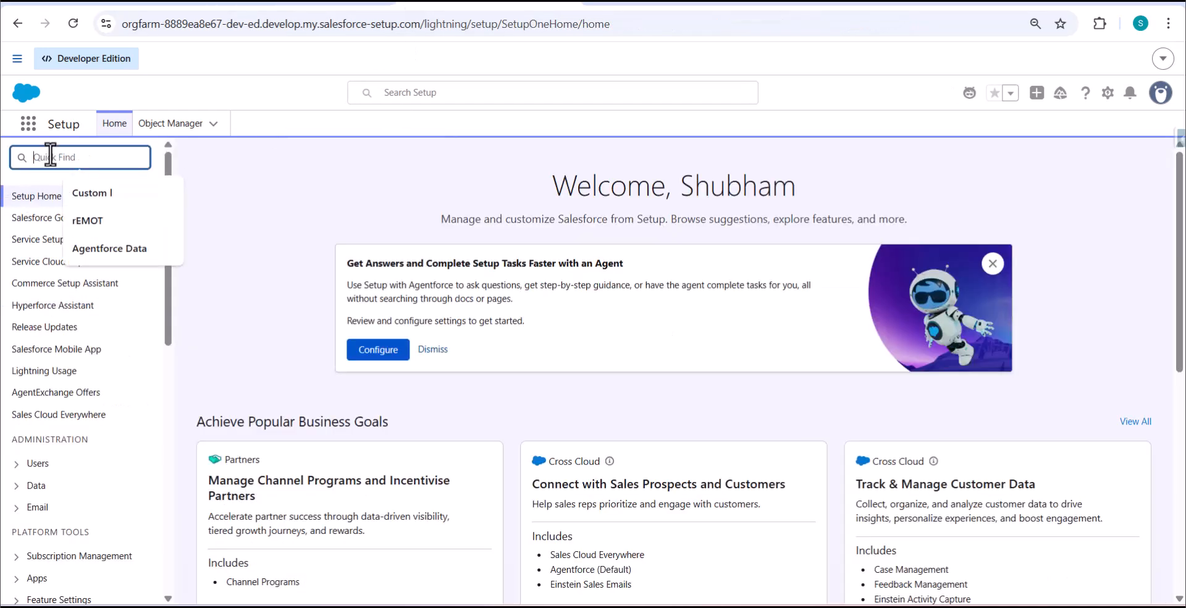
# Switch to salesforcefaqs.com and read through the hub pages and learning path steps on its Start Here page.
pyautogui.write('salesforcefaqs.com')
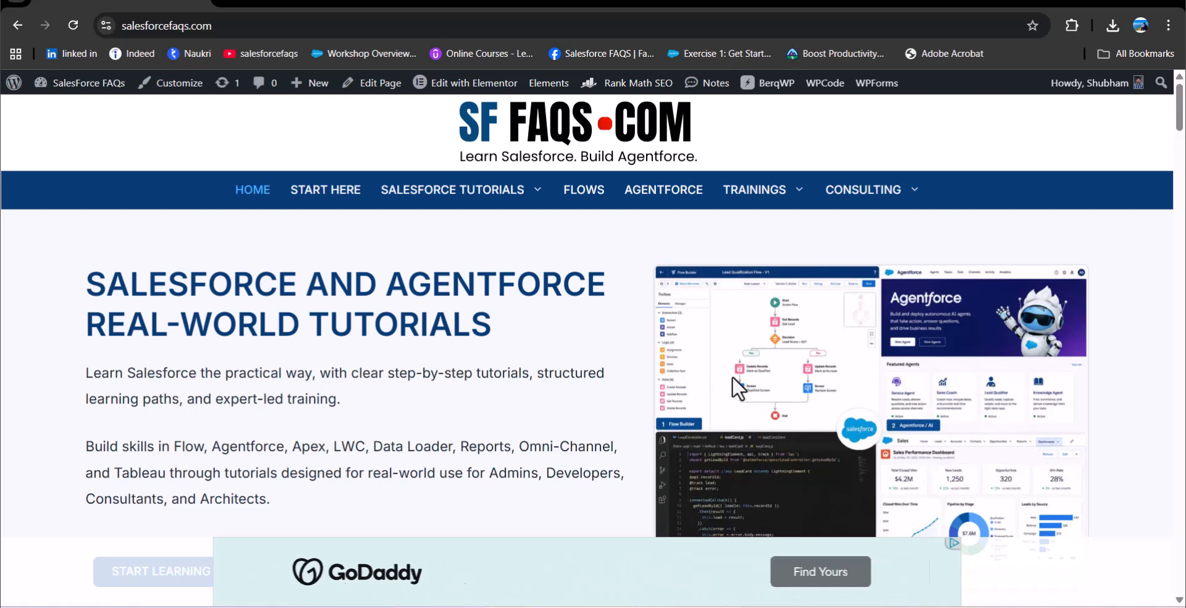
pyautogui.click(334, 204)
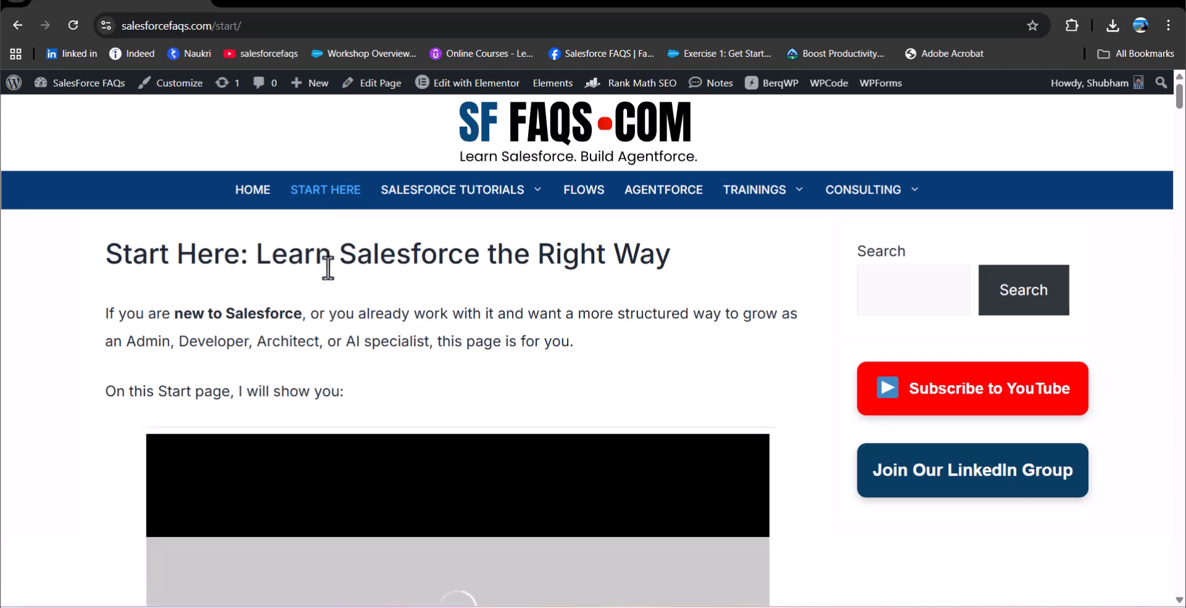
pyautogui.scroll(-6, 328, 267)
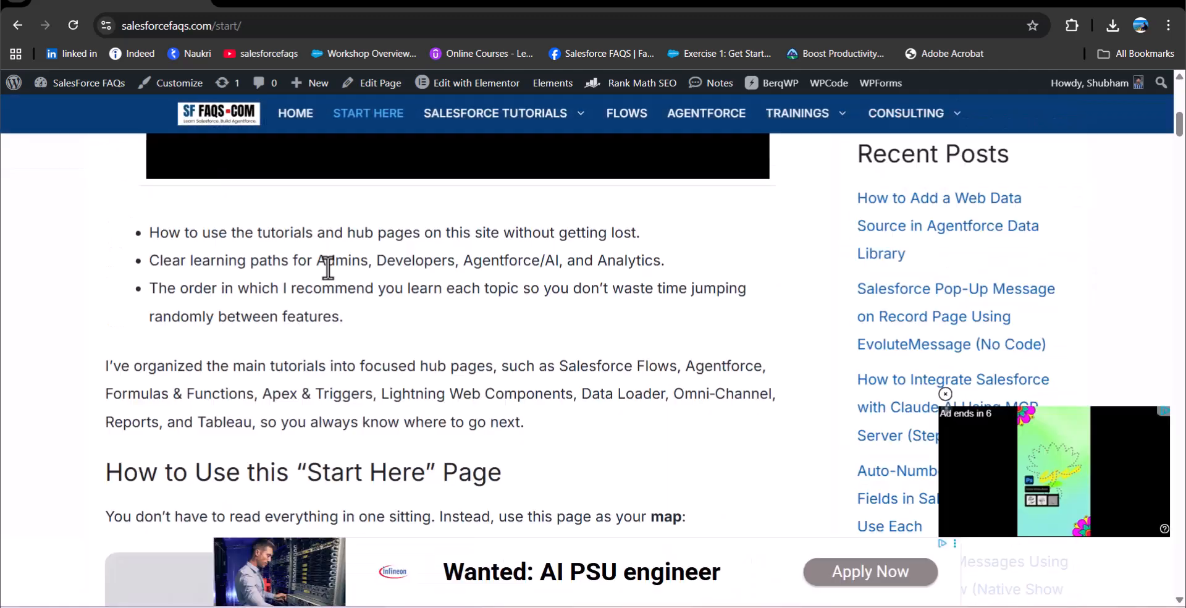
pyautogui.scroll(-12, 328, 268)
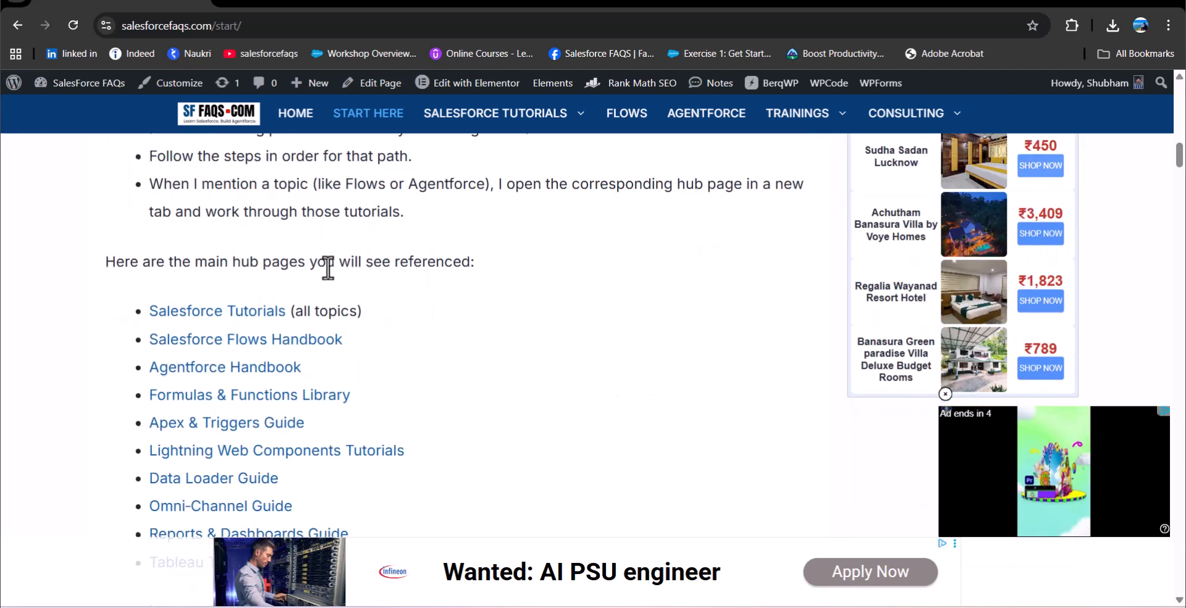
pyautogui.scroll(-1, 328, 268)
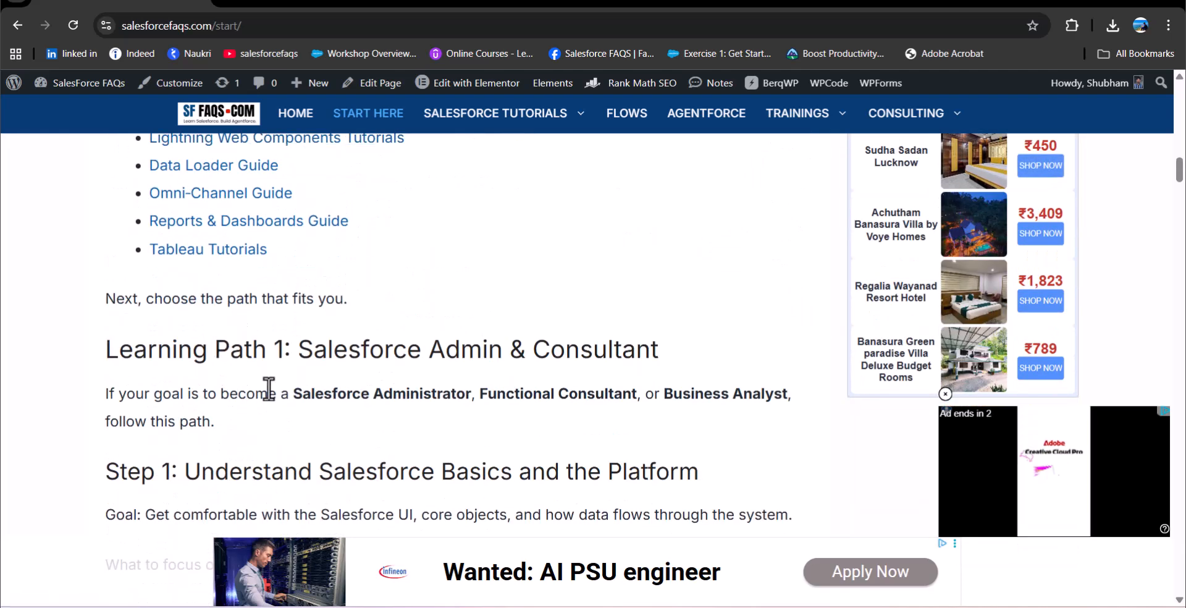
pyautogui.scroll(-1, 278, 371)
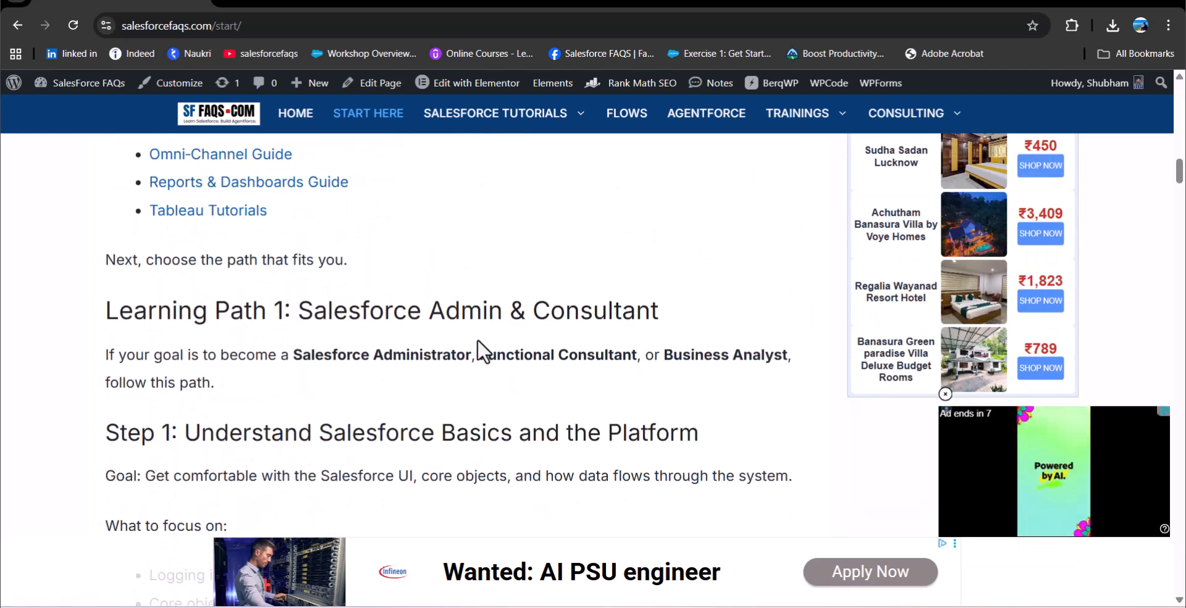
pyautogui.scroll(-2, 483, 349)
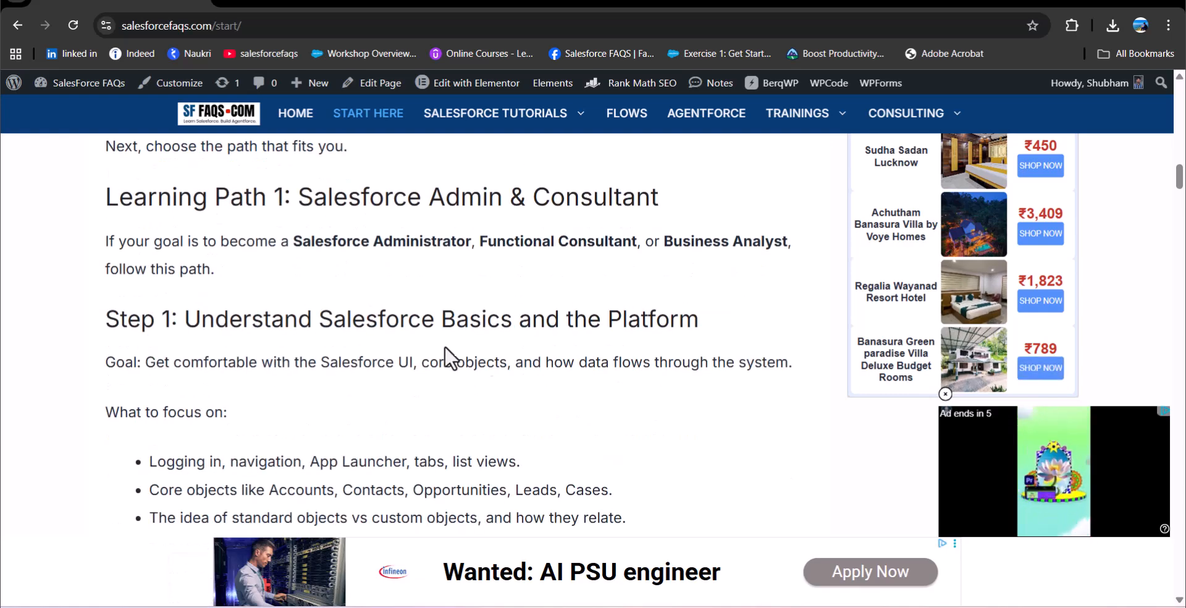
pyautogui.scroll(-12, 525, 358)
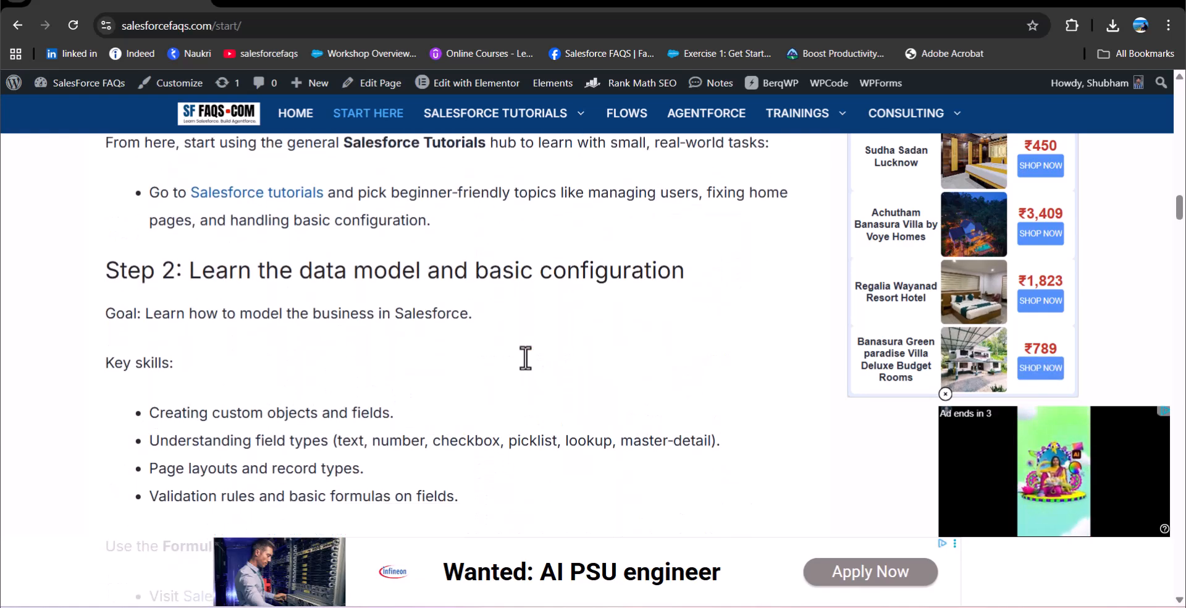
pyautogui.scroll(-9, 553, 332)
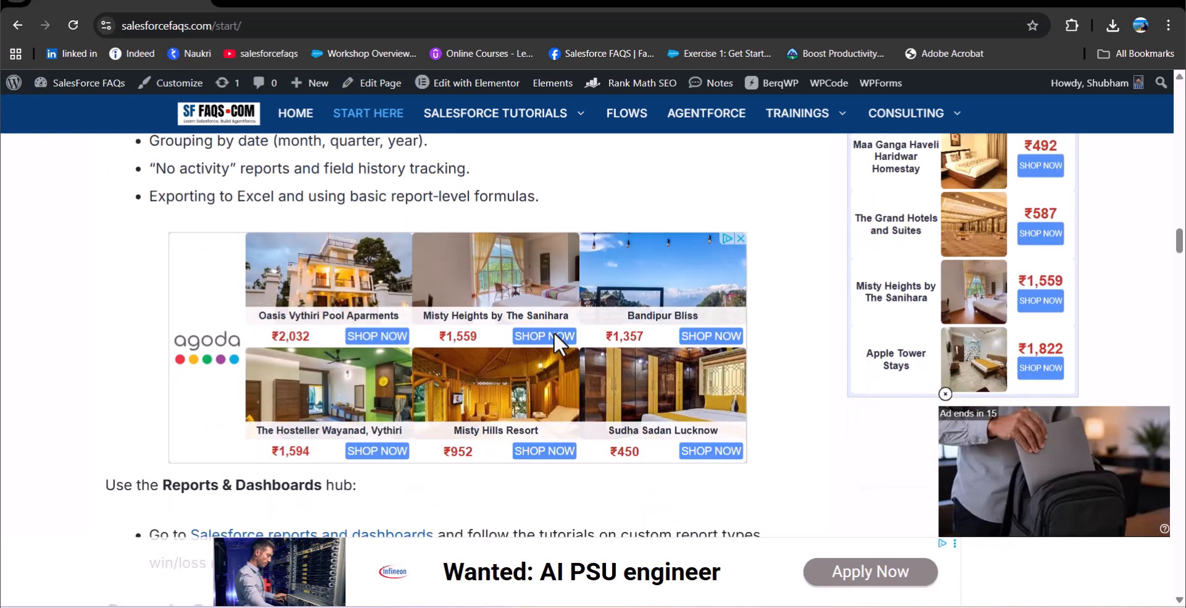
# Look over the site's training offers, open the Live Webinars page, and check its upcoming webinar and the consulting options.
pyautogui.scroll(20, 553, 332)
pyautogui.moveTo(519, 124)
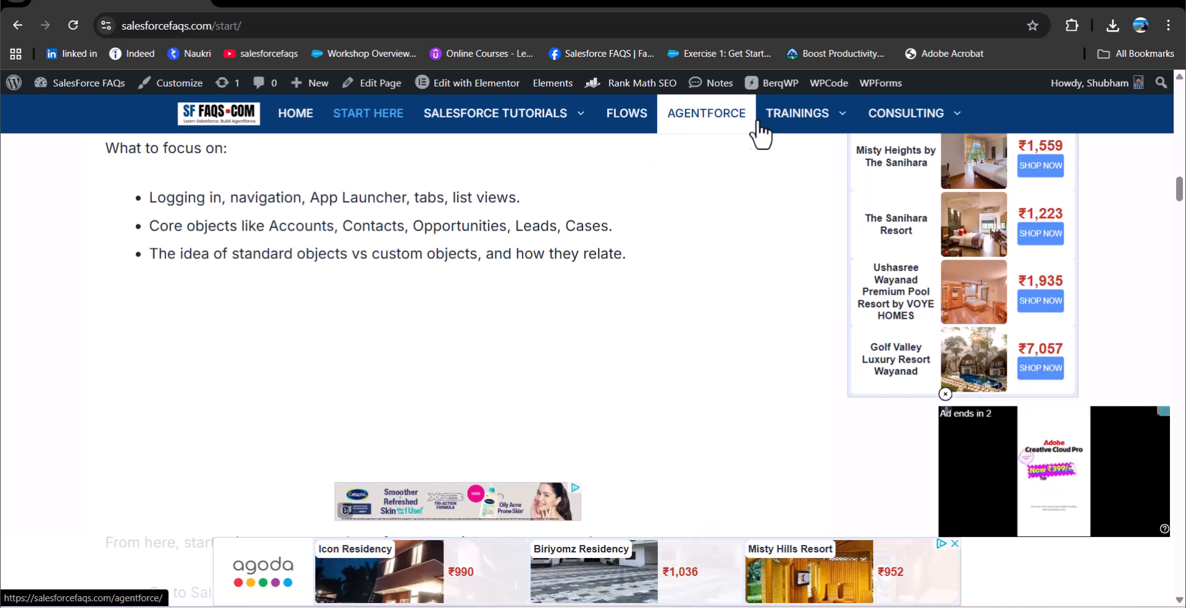
pyautogui.moveTo(786, 124)
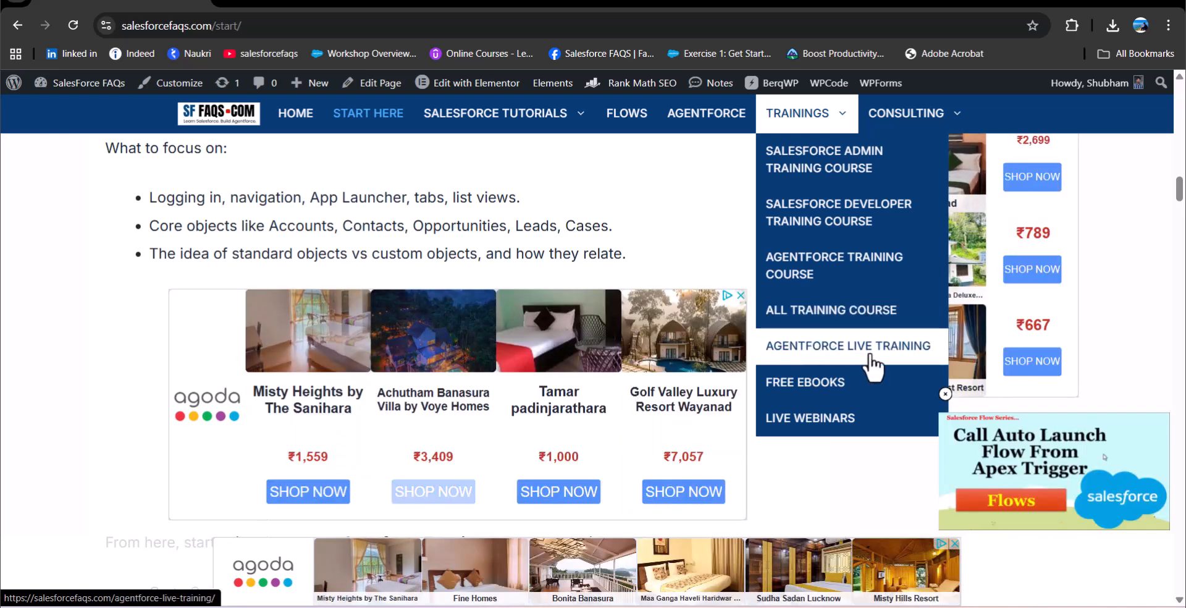
pyautogui.click(835, 423)
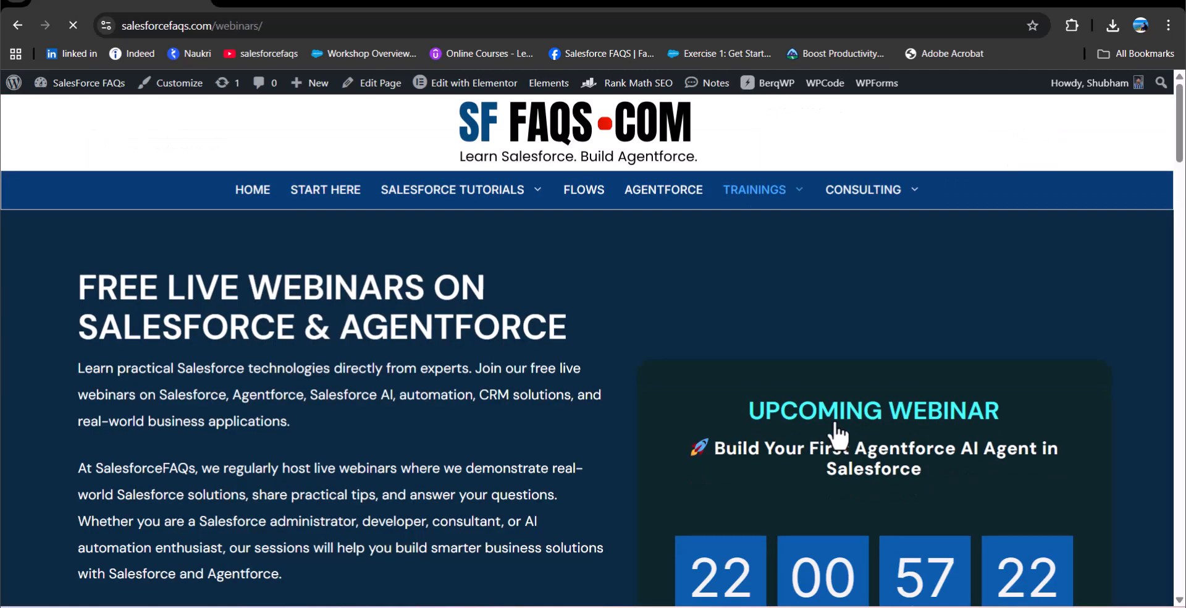
pyautogui.scroll(-10, 705, 393)
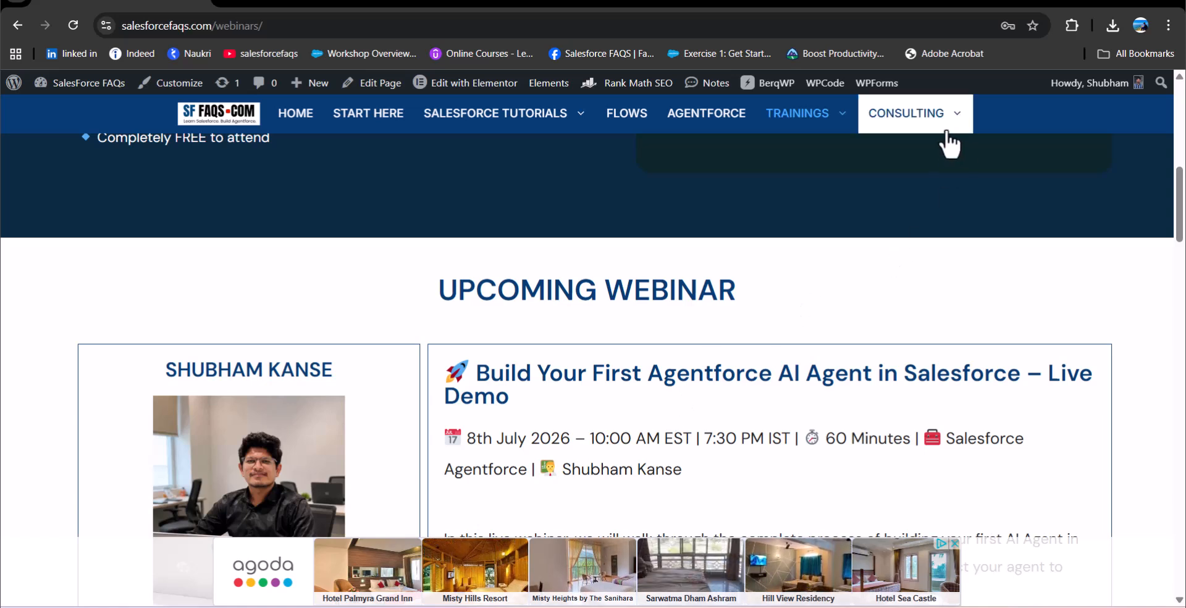
pyautogui.moveTo(931, 128)
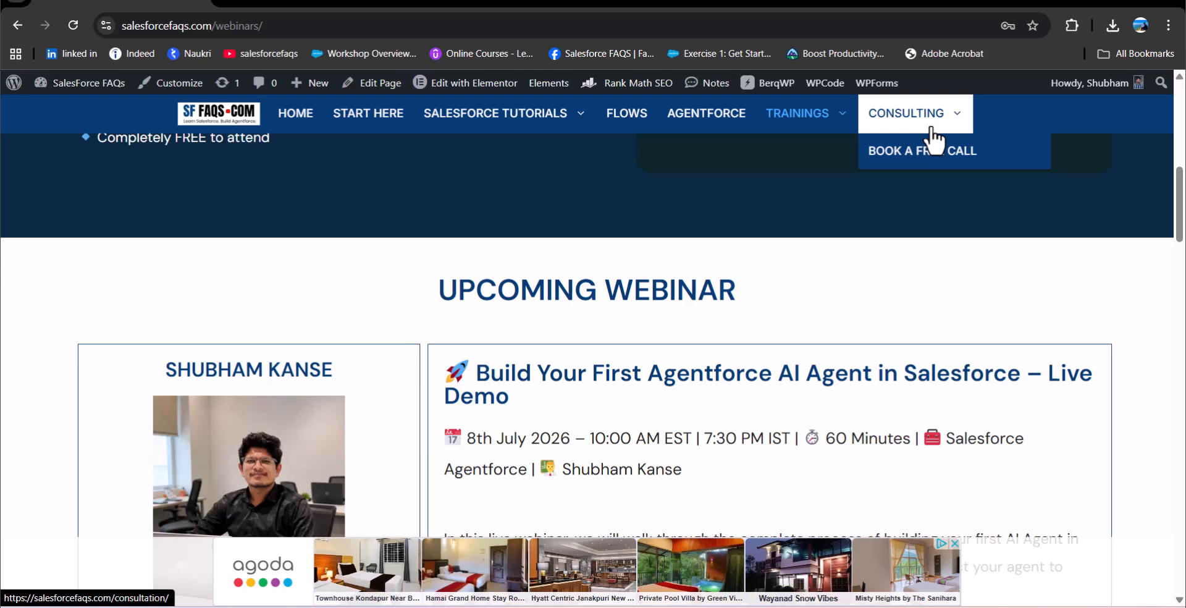
# Switch back to Salesforce Setup, find "static" in the setup navigation, and open Static Resources.
pyautogui.hotkey('alt', 'Tab')
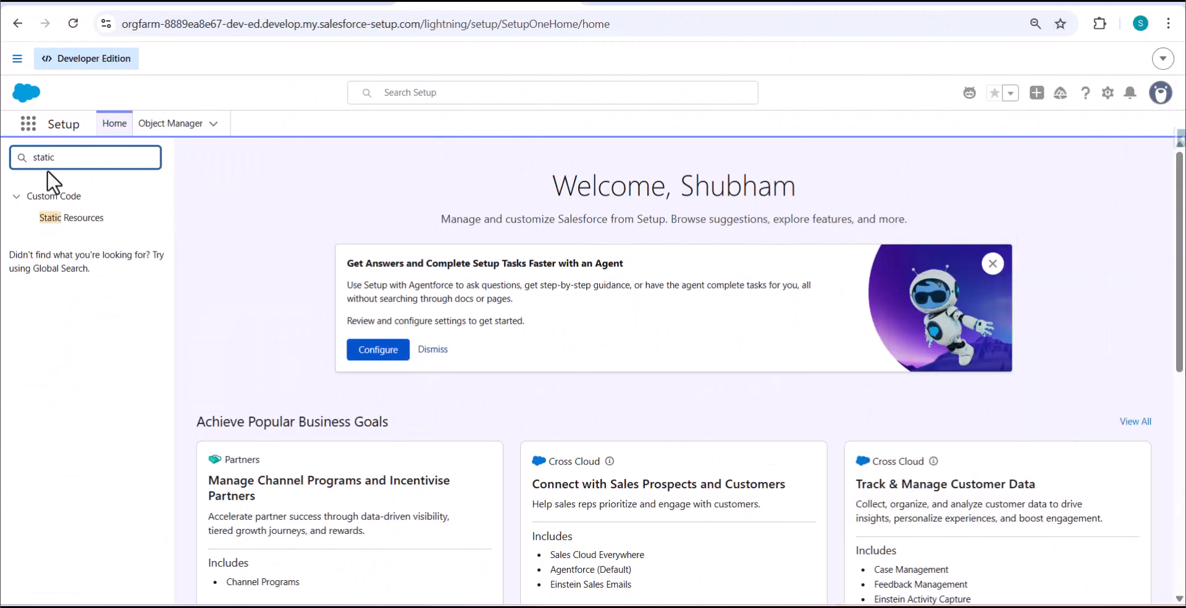
pyautogui.click(45, 220)
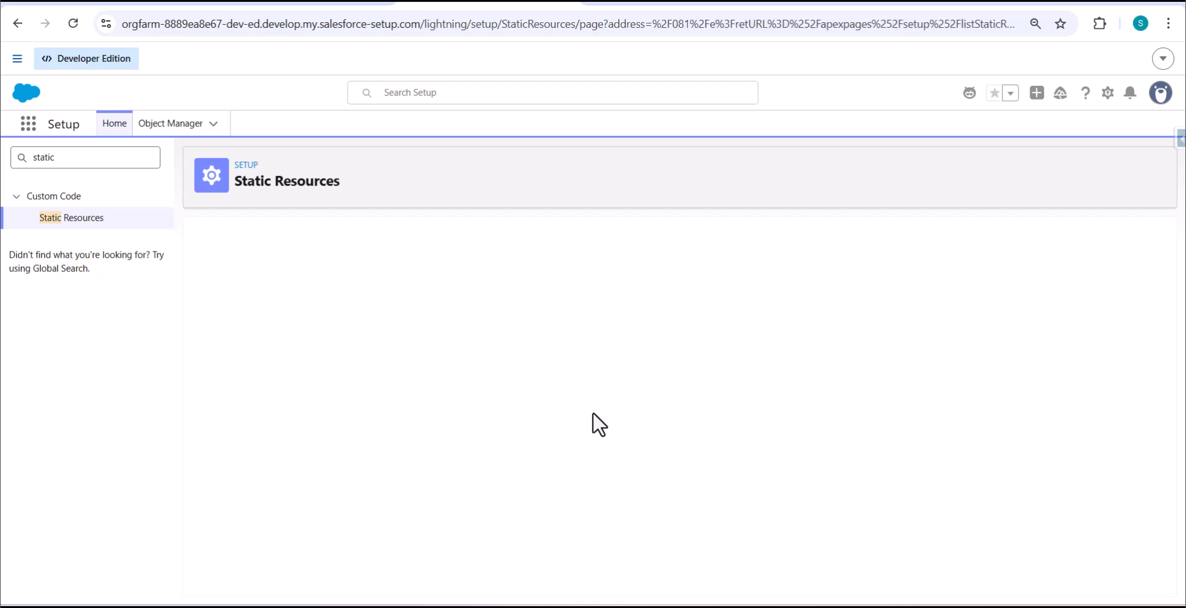
# Start a new static resource and name it ChannelLogo.
pyautogui.click(430, 317)
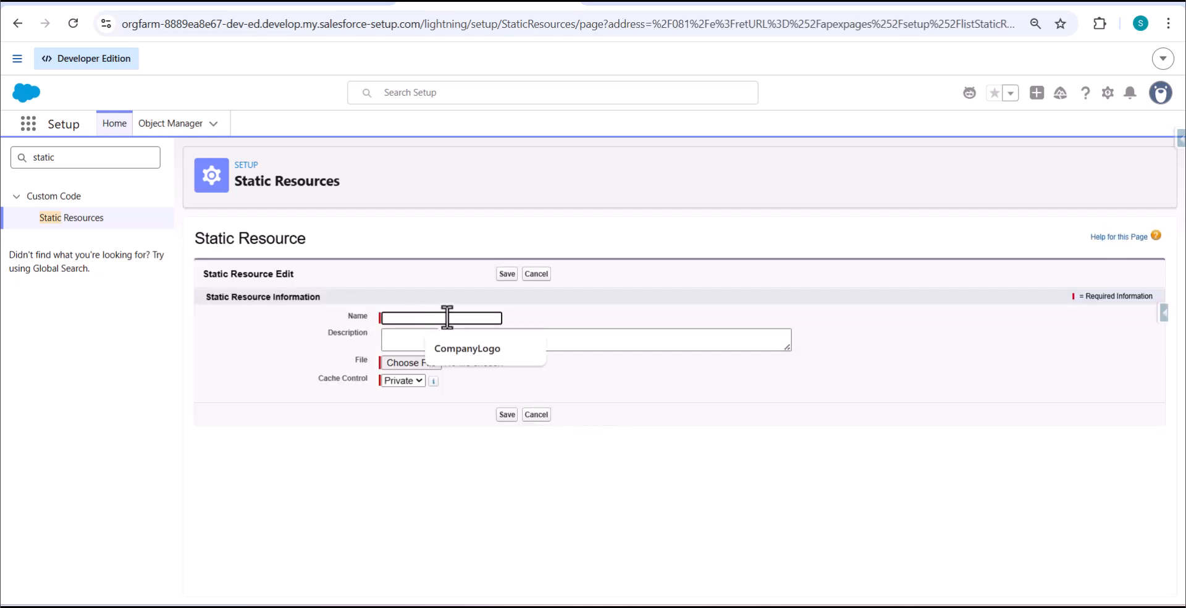
pyautogui.click(454, 344)
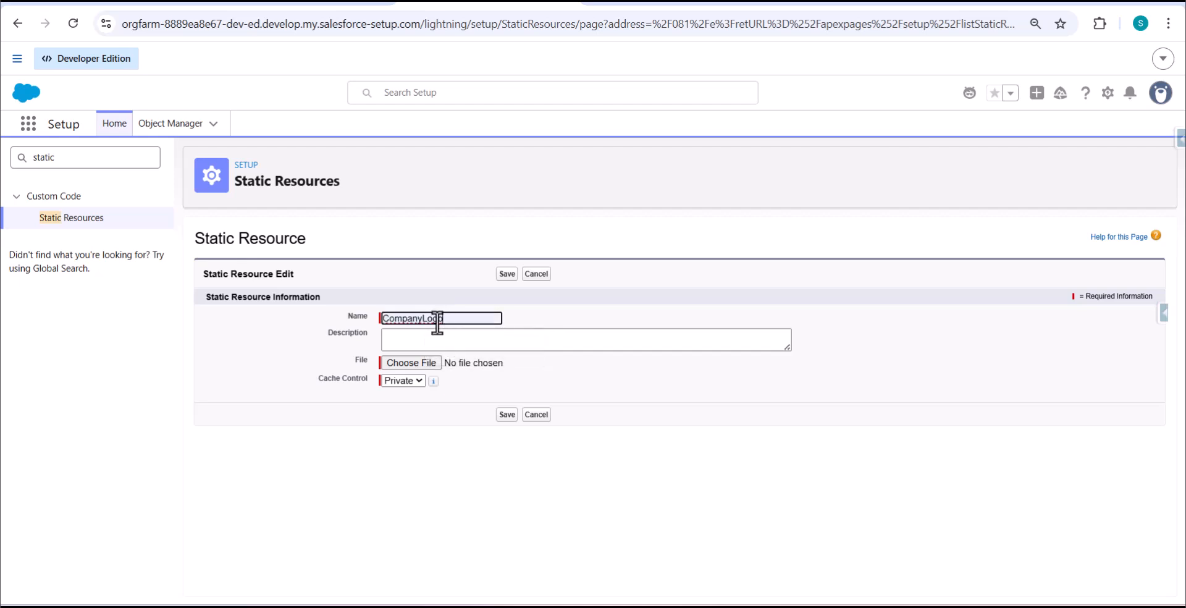
pyautogui.moveTo(423, 320); pyautogui.dragTo(454, 320)
pyautogui.press('BackSpace')
pyautogui.press('BackSpace')
pyautogui.press('BackSpace')
pyautogui.press('BackSpace')
pyautogui.press('BackSpace')
pyautogui.press('BackSpace')
pyautogui.press('BackSpace')
pyautogui.press('BackSpace')
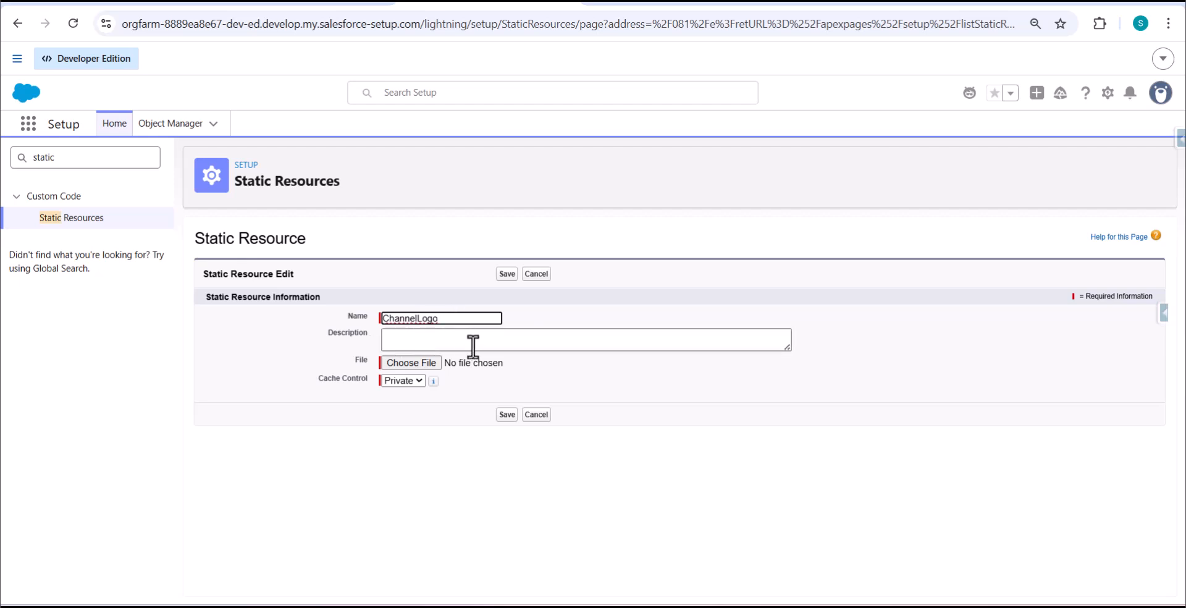
# Attach SalesforceFAQs Channel.jpg to the static resource, set Cache Control to Public, and save it.
pyautogui.click(415, 365)
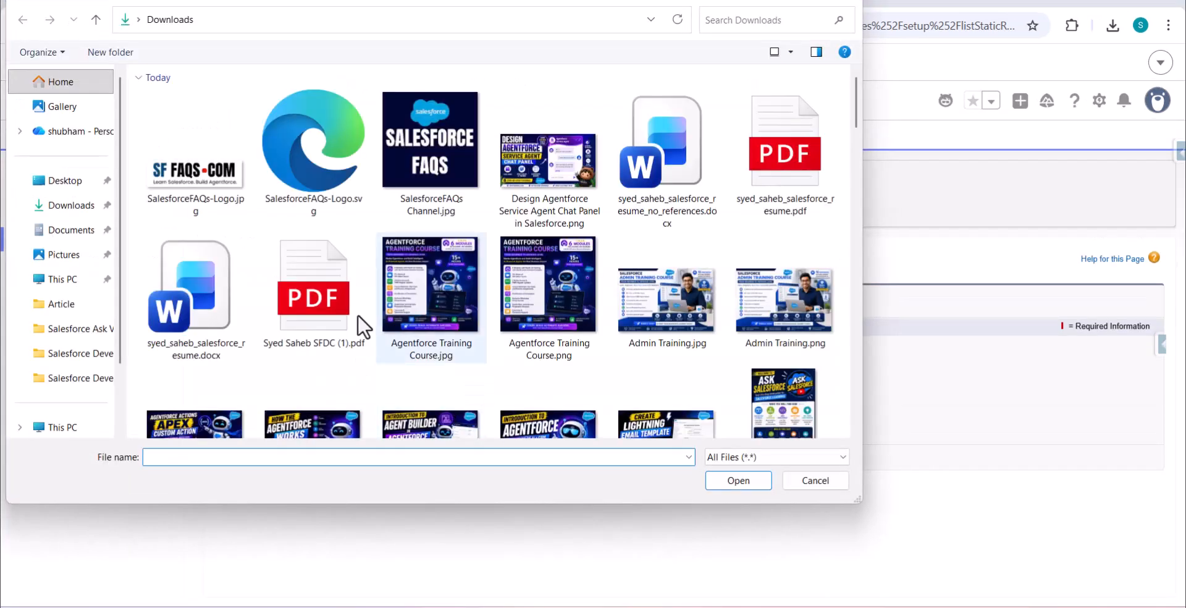
pyautogui.click(410, 184)
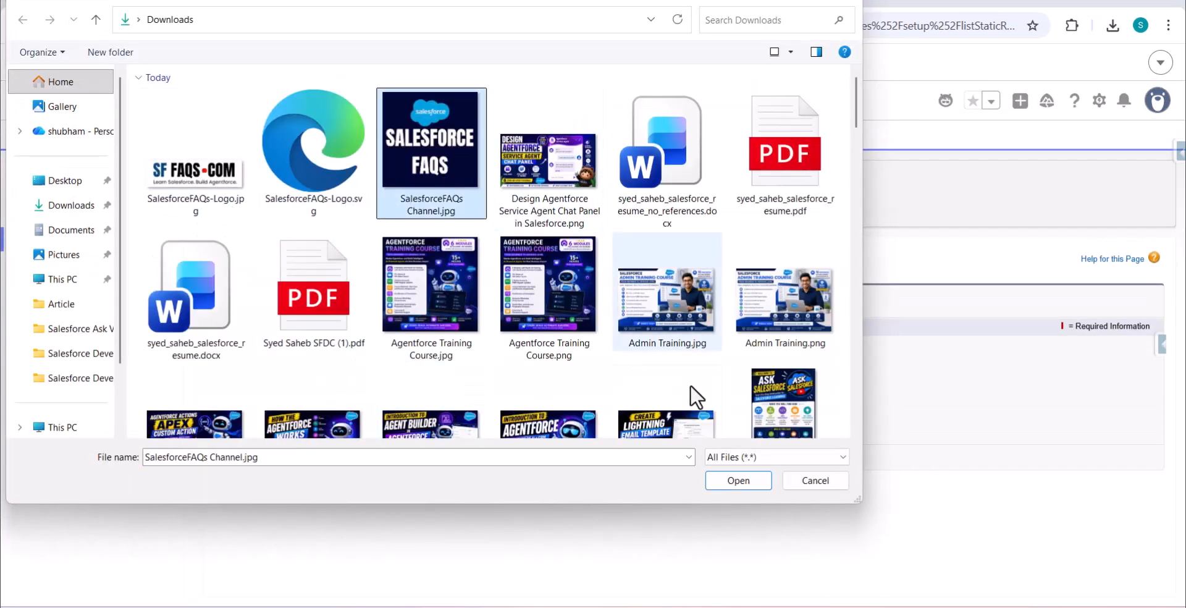
pyautogui.click(739, 484)
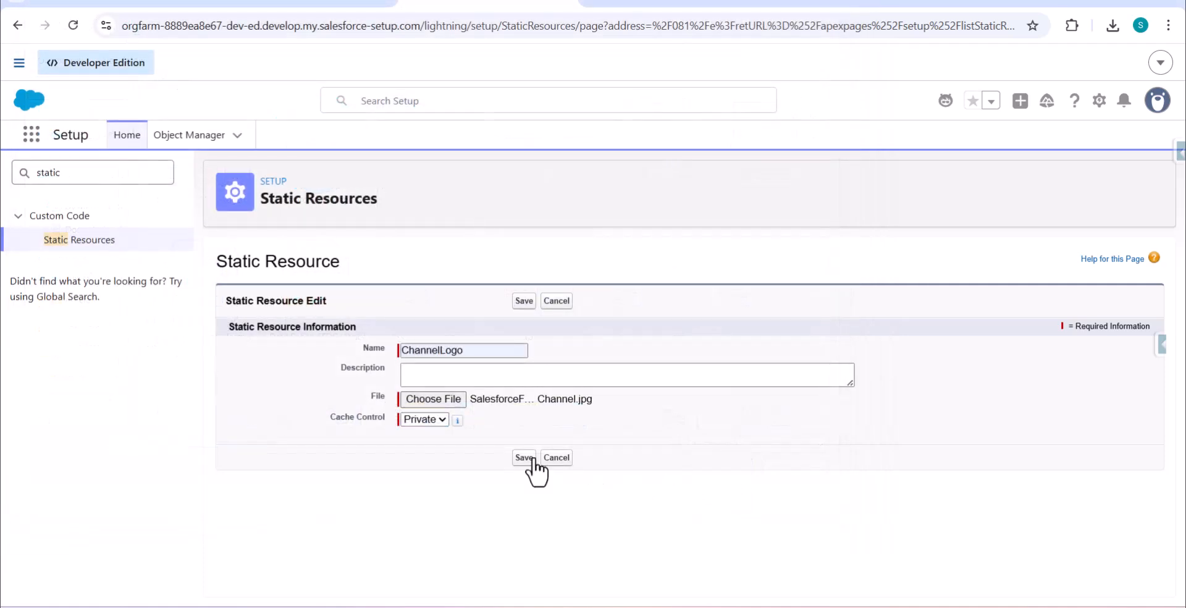
pyautogui.click(425, 419)
pyautogui.click(430, 456)
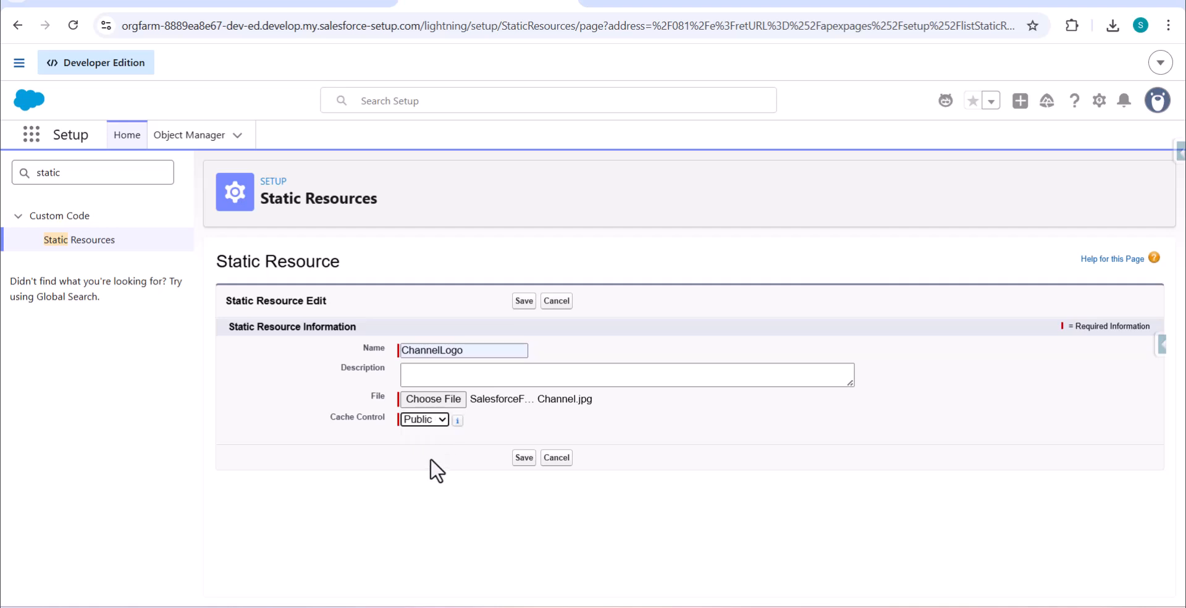
pyautogui.click(524, 458)
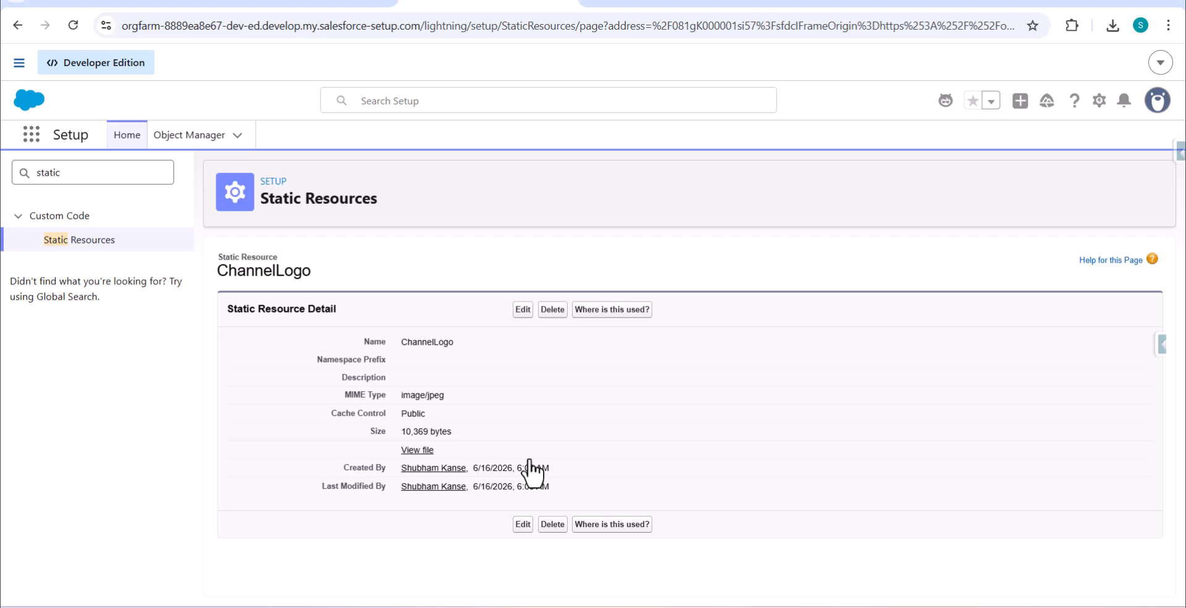
# View the ChannelLogo static resource's file and copy its full web address.
pyautogui.click(420, 452)
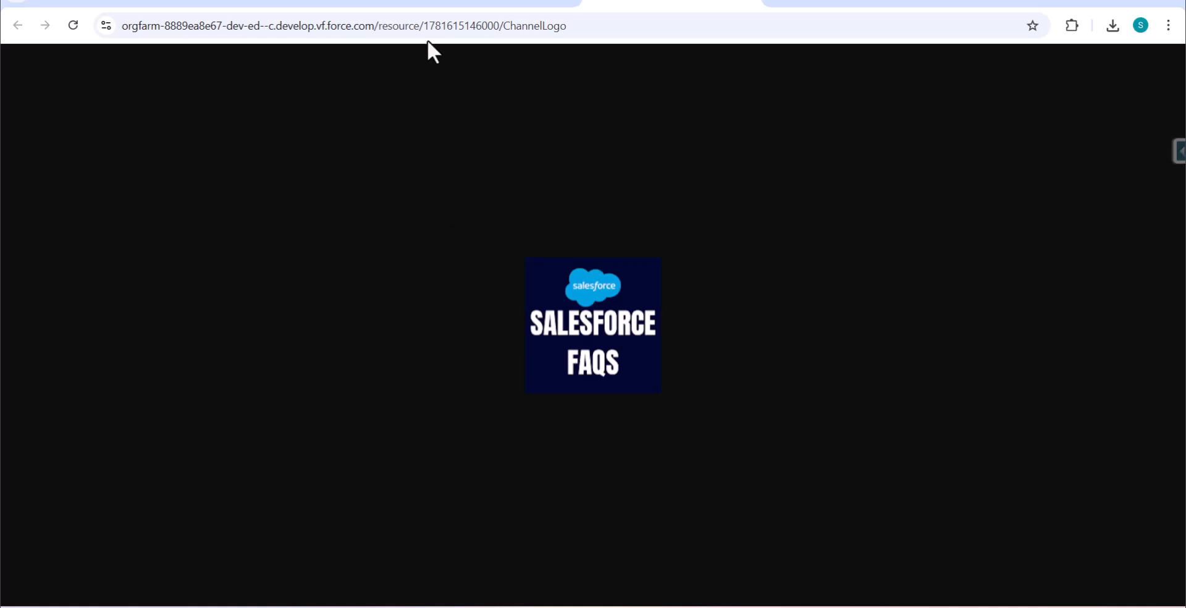
pyautogui.click(554, 27)
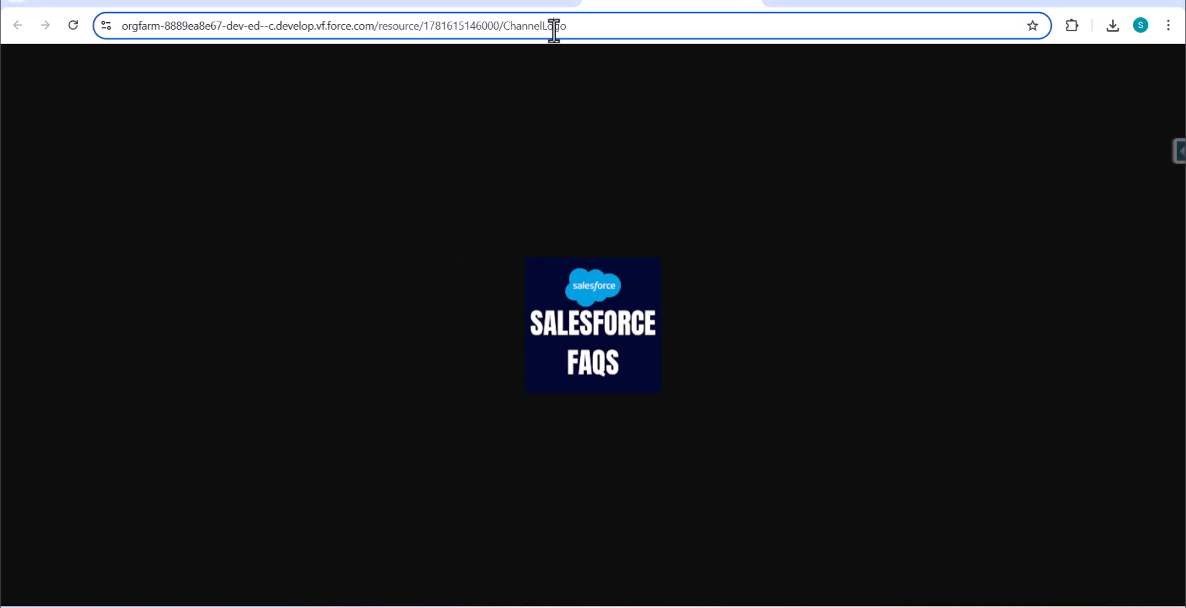
pyautogui.click(555, 28)
pyautogui.tripleClick(553, 29)
pyautogui.hotkey('ctrl', 'c')
# In the embedded deployment's branding, paste the ChannelLogo URL as the Service Rep Avatar, Bot and AI Agent Avatar, Logo and Chat Button images.
pyautogui.click(312, 2)
pyautogui.click(298, 327)
pyautogui.hotkey('ctrl', 'v')
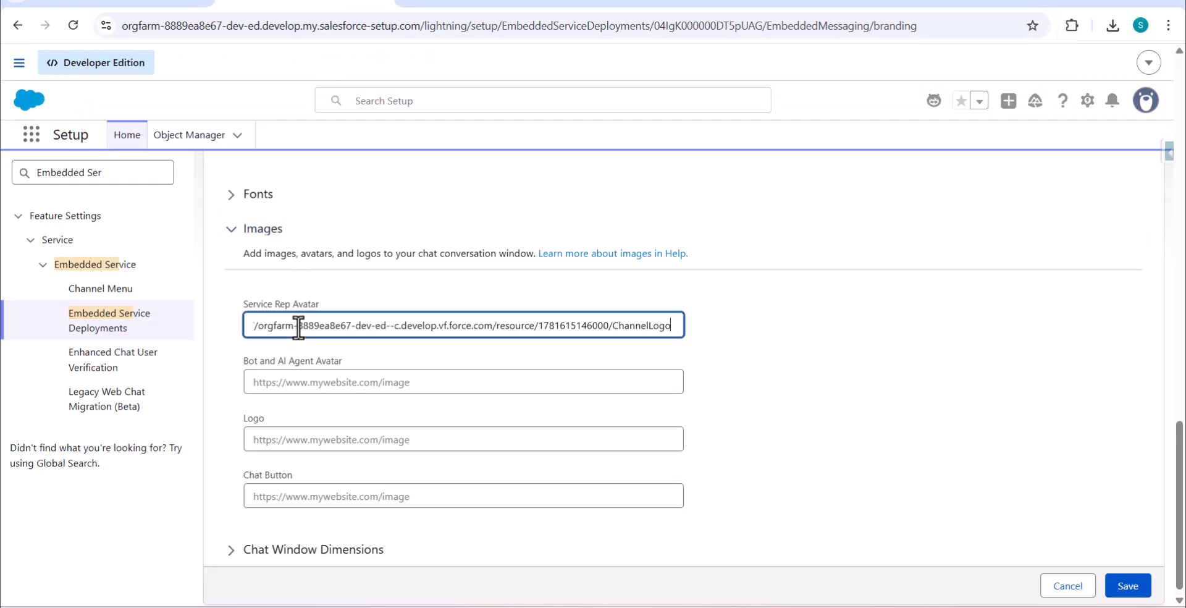
pyautogui.click(305, 382)
pyautogui.hotkey('ctrl', 'v')
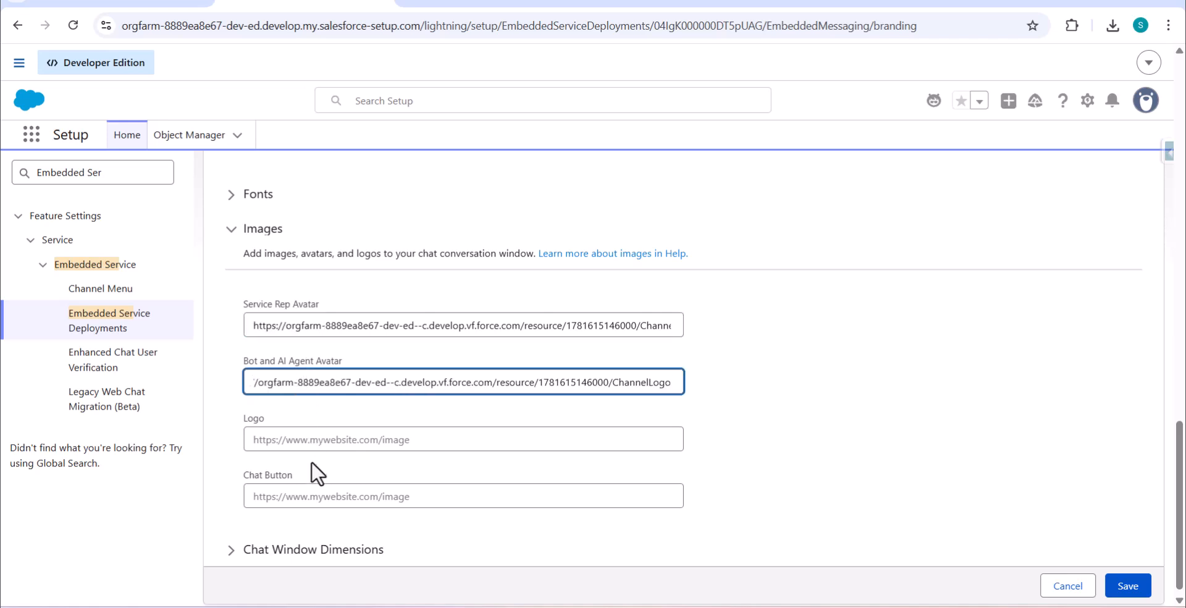
pyautogui.click(301, 441)
pyautogui.hotkey('ctrl', 'v')
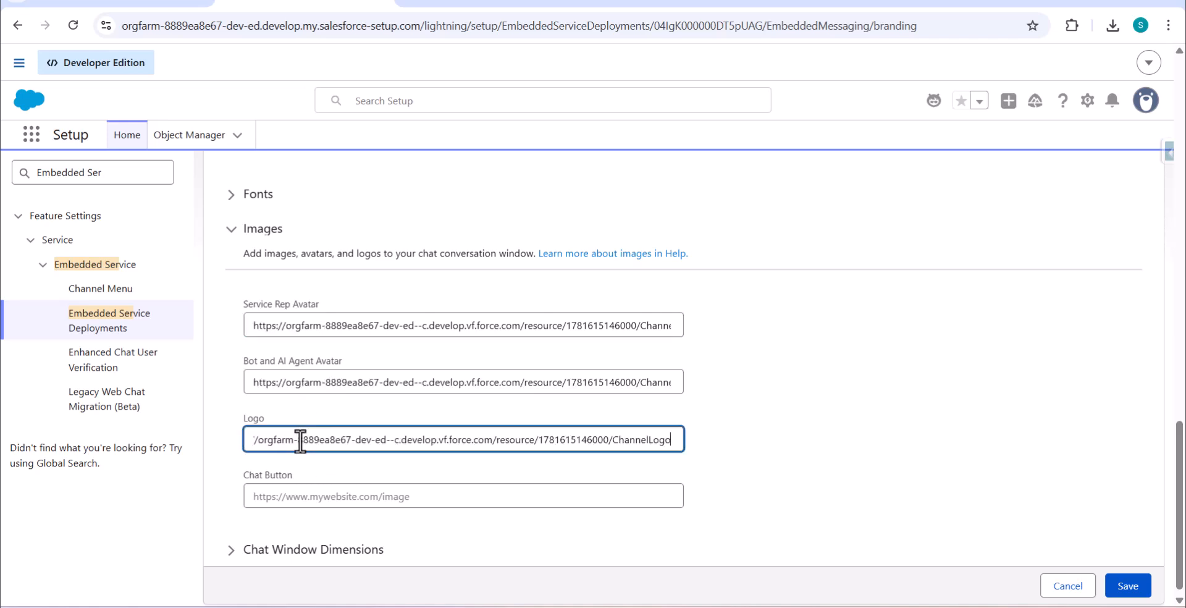
pyautogui.click(315, 502)
pyautogui.hotkey('ctrl', 'v')
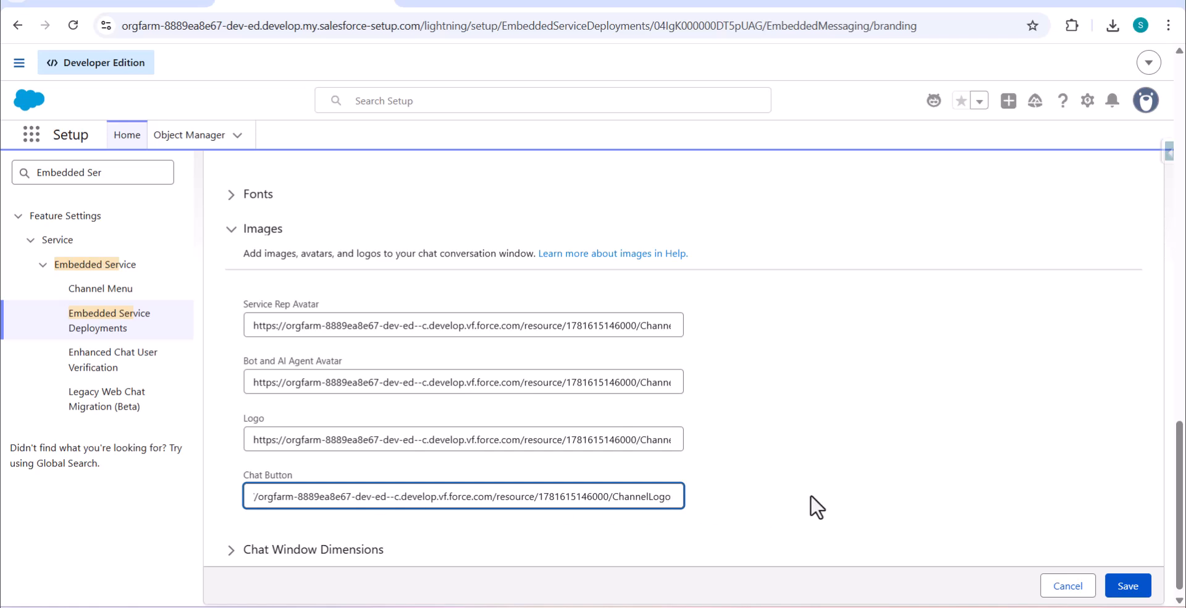
# Save the branding preferences and publish the Agent_Channel deployment.
pyautogui.click(1138, 590)
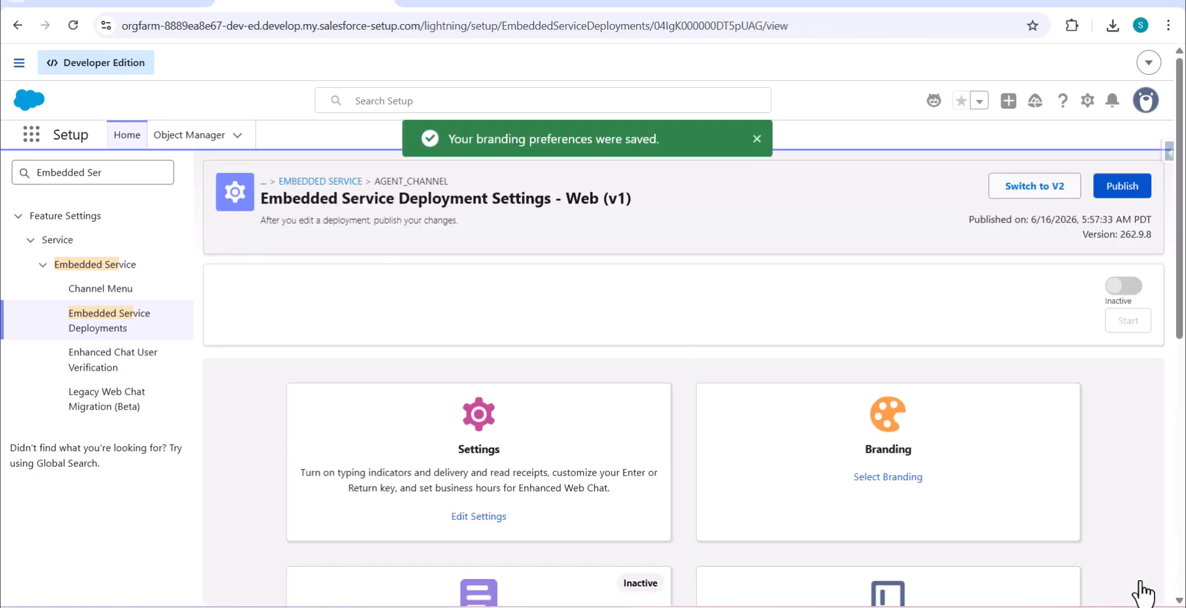
pyautogui.click(1132, 209)
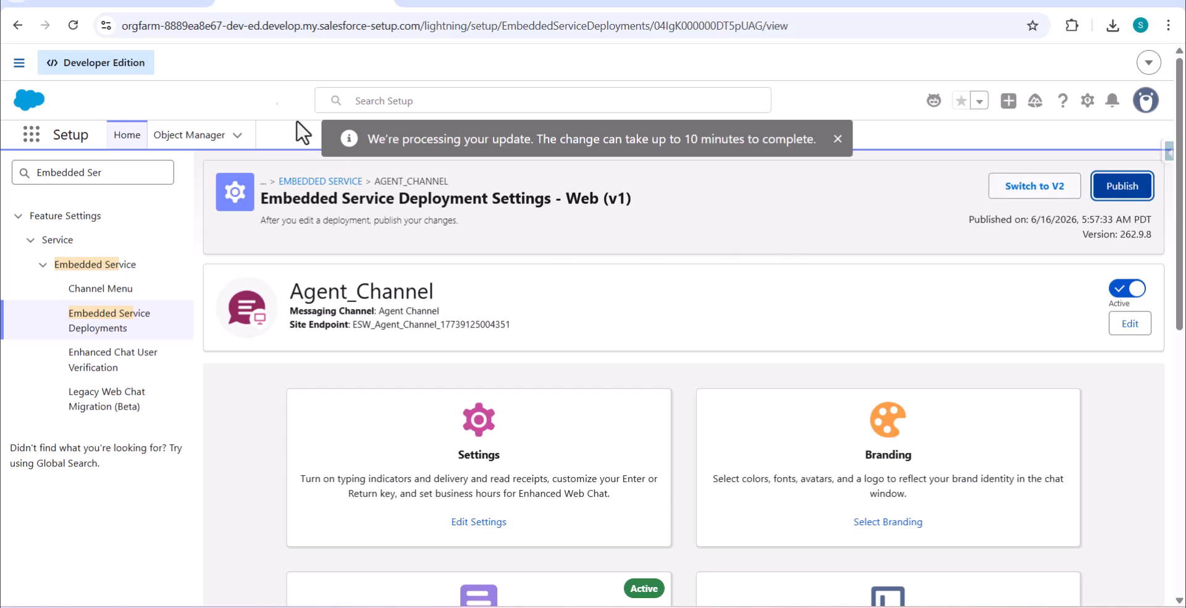
# Switch to the Experience Cloud site, reload it, and check the logo and avatars in the agent chat and on its chat button.
pyautogui.click(197, 6)
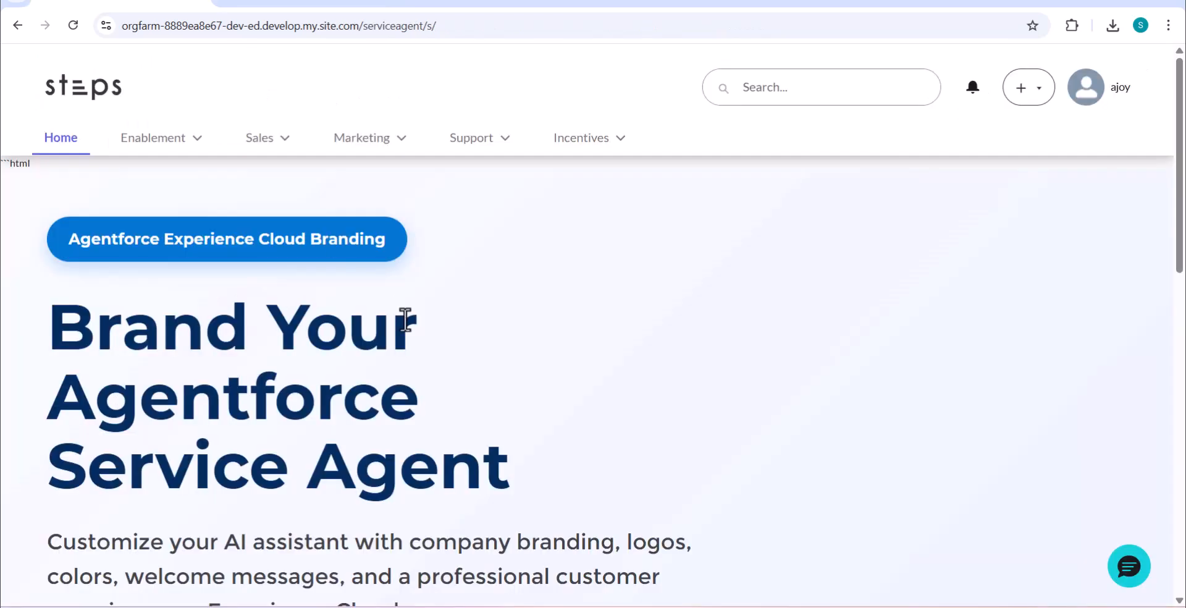
pyautogui.click(74, 26)
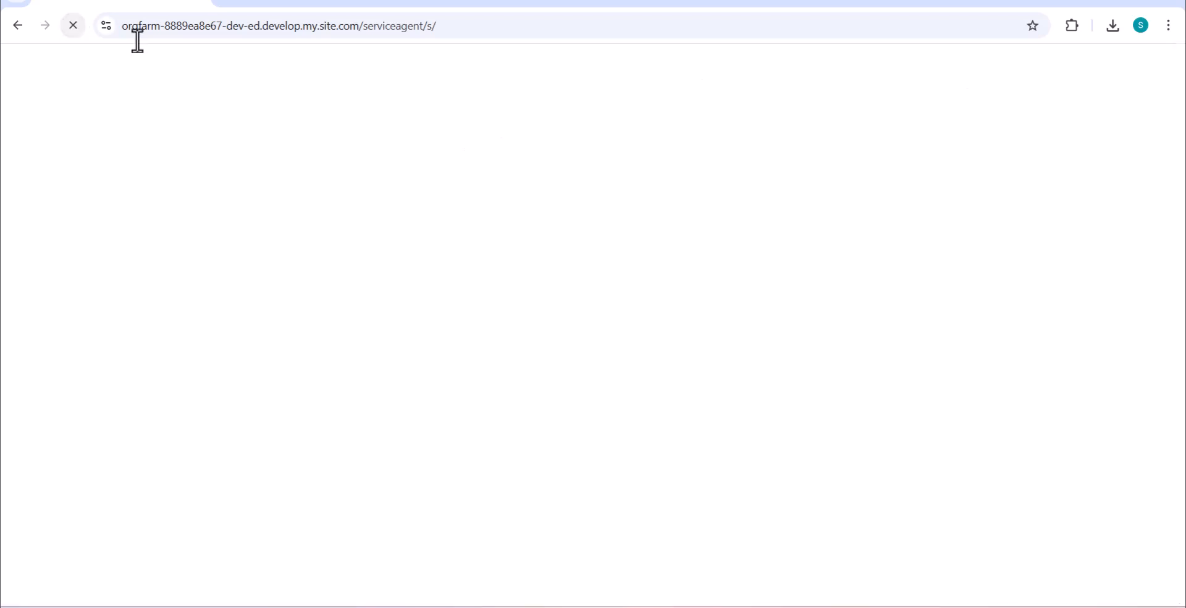
pyautogui.click(73, 30)
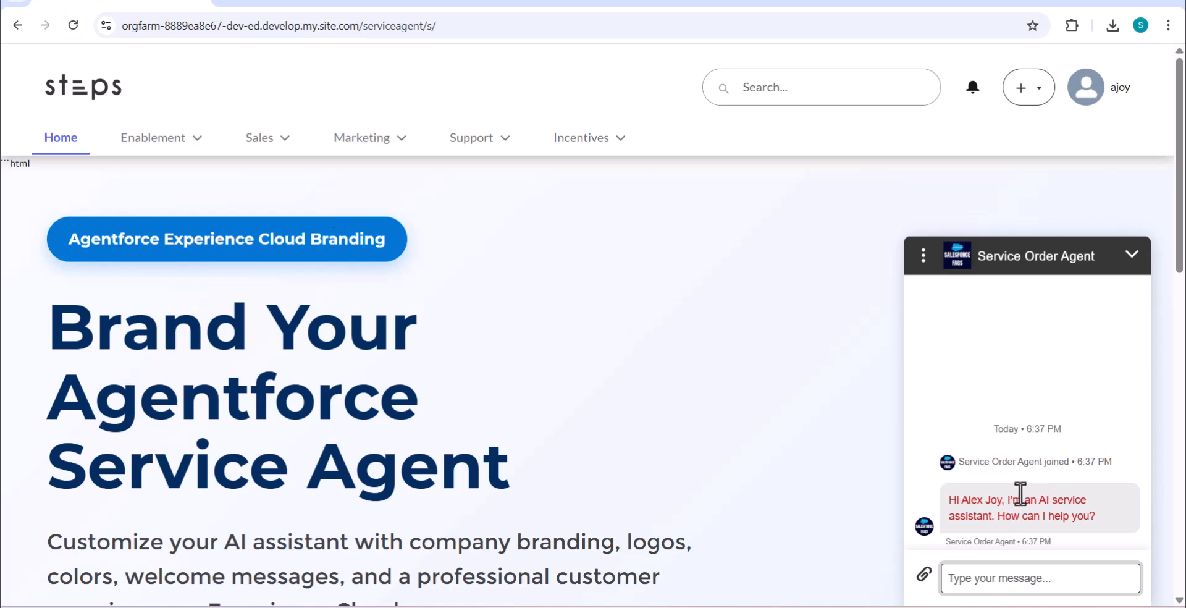
pyautogui.click(1128, 257)
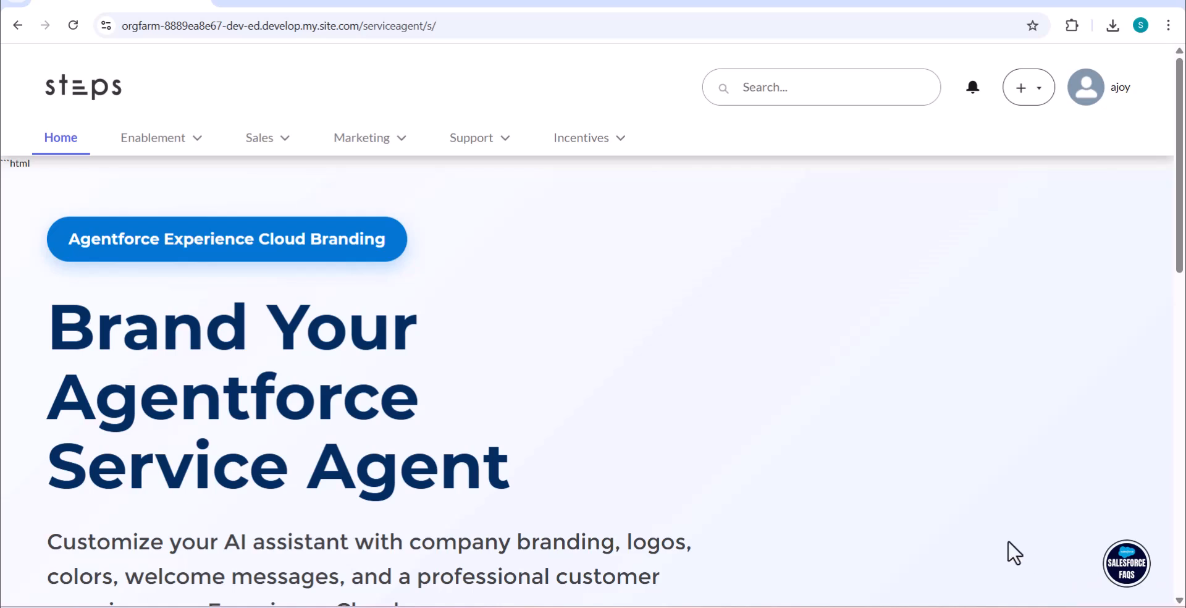
# Return to the Agent_Channel branding in Setup and review the Service Rep Avatar and Bot and AI Agent Avatar entries under Images.
pyautogui.click(318, 4)
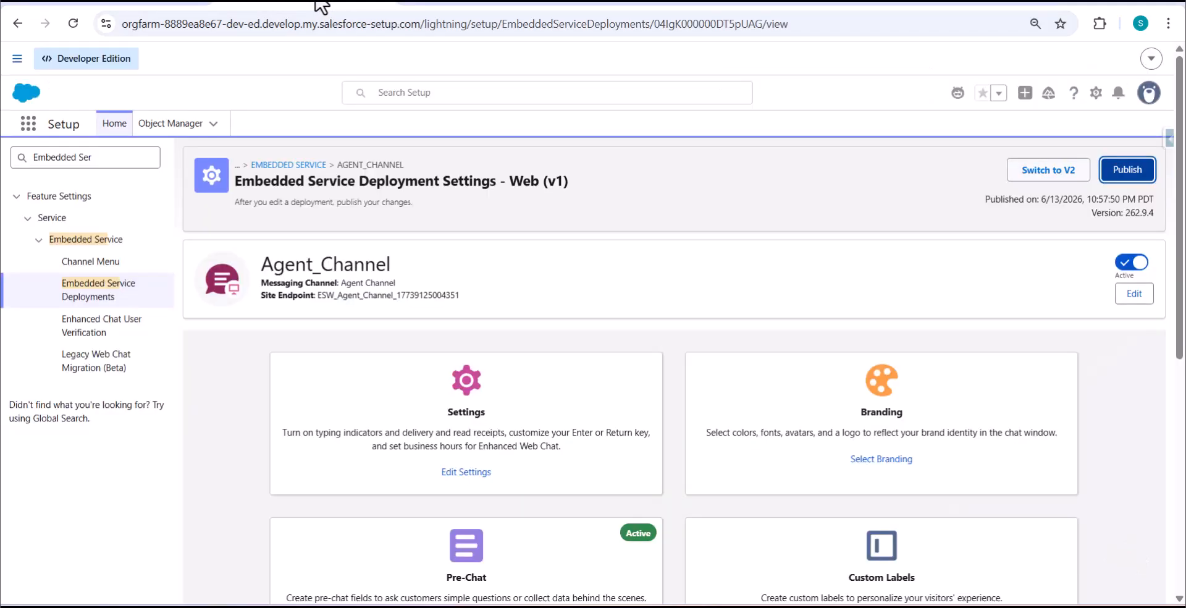
pyautogui.click(869, 460)
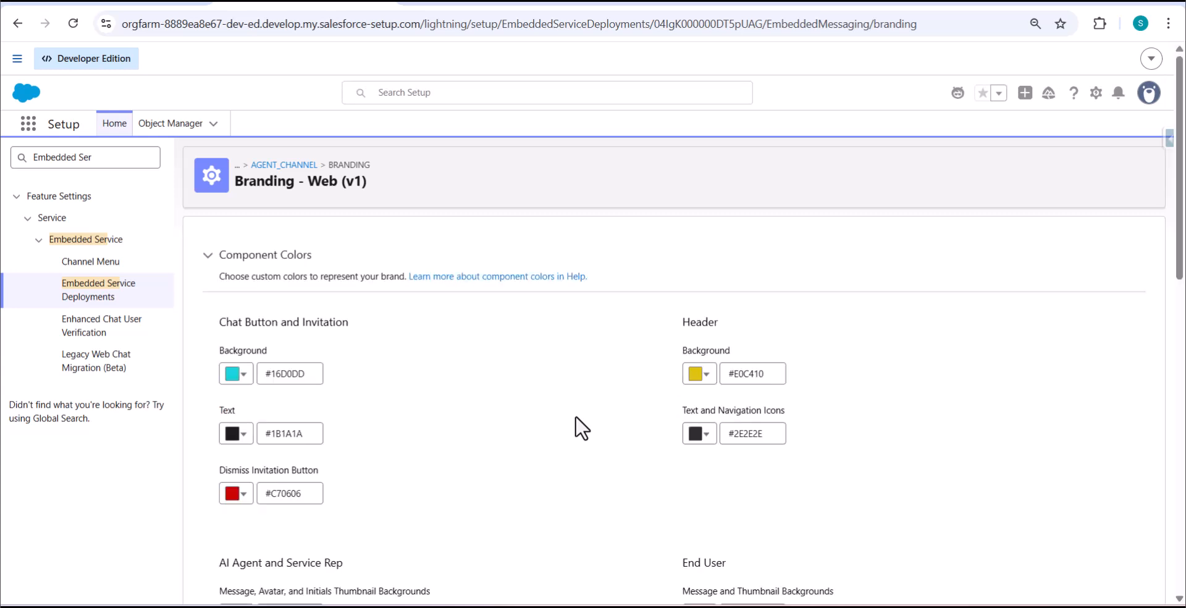
pyautogui.scroll(-15, 581, 433)
pyautogui.click(212, 518)
pyautogui.scroll(-4, 448, 472)
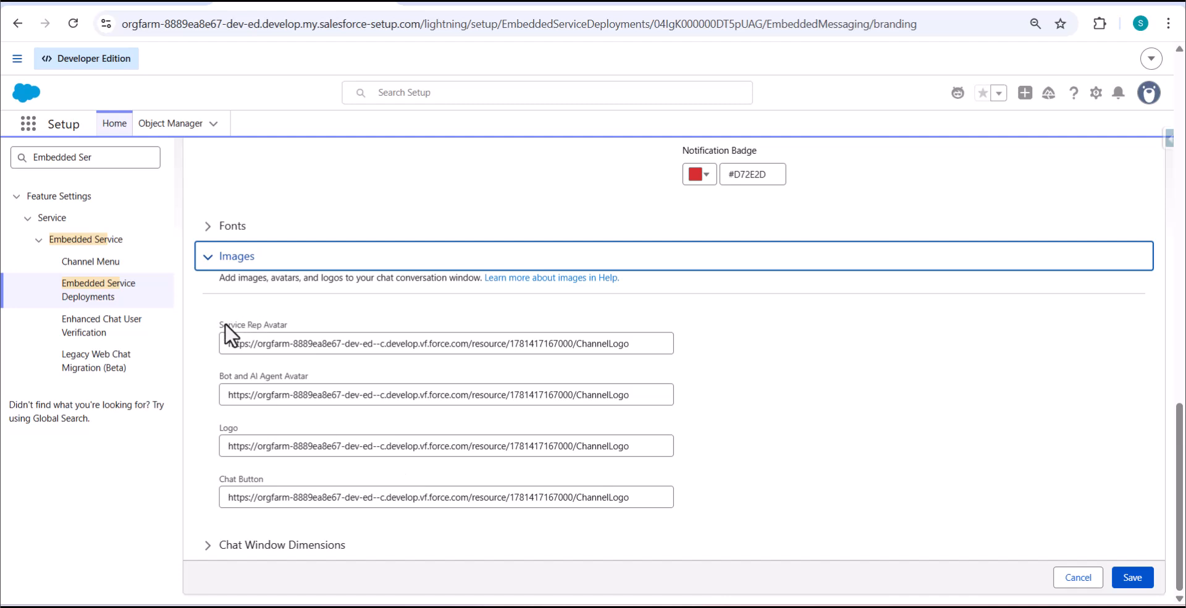
pyautogui.tripleClick(296, 327)
pyautogui.click(149, 6)
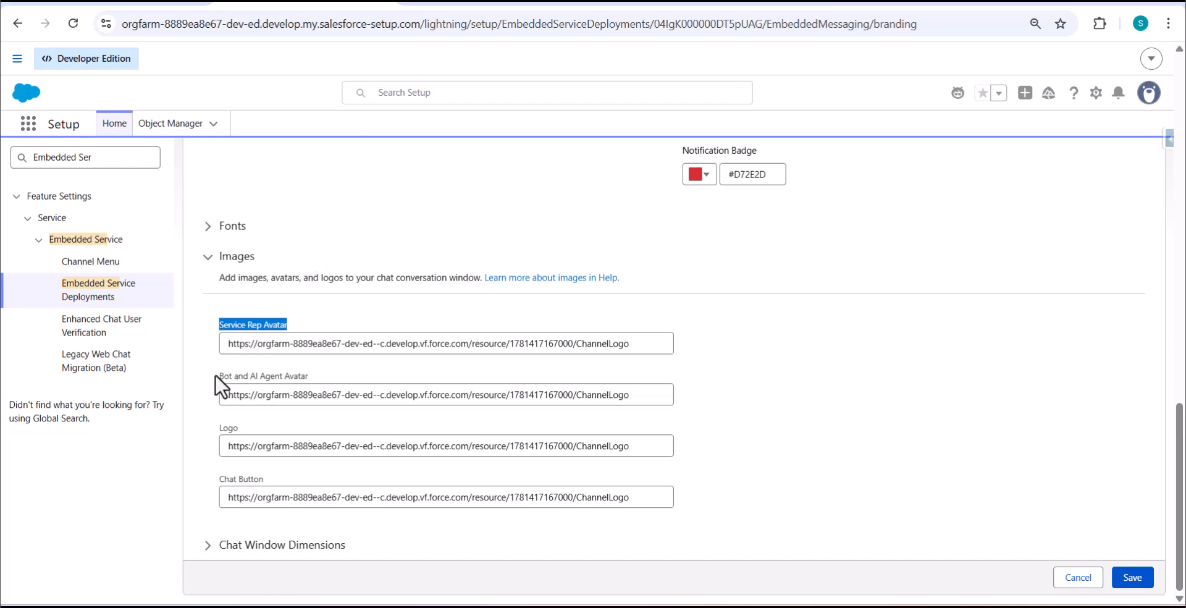
pyautogui.moveTo(215, 374); pyautogui.dragTo(265, 378)
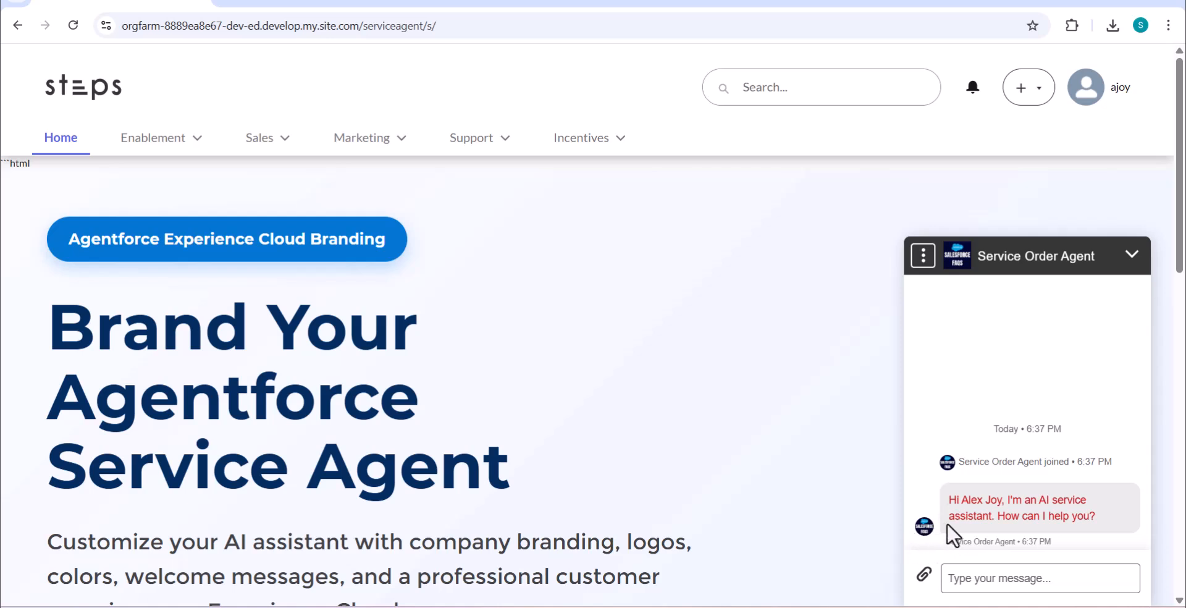
# Send the message "Give me info" to the Service Order Agent in the site's chat.
pyautogui.click(964, 578)
pyautogui.write('Give me info')
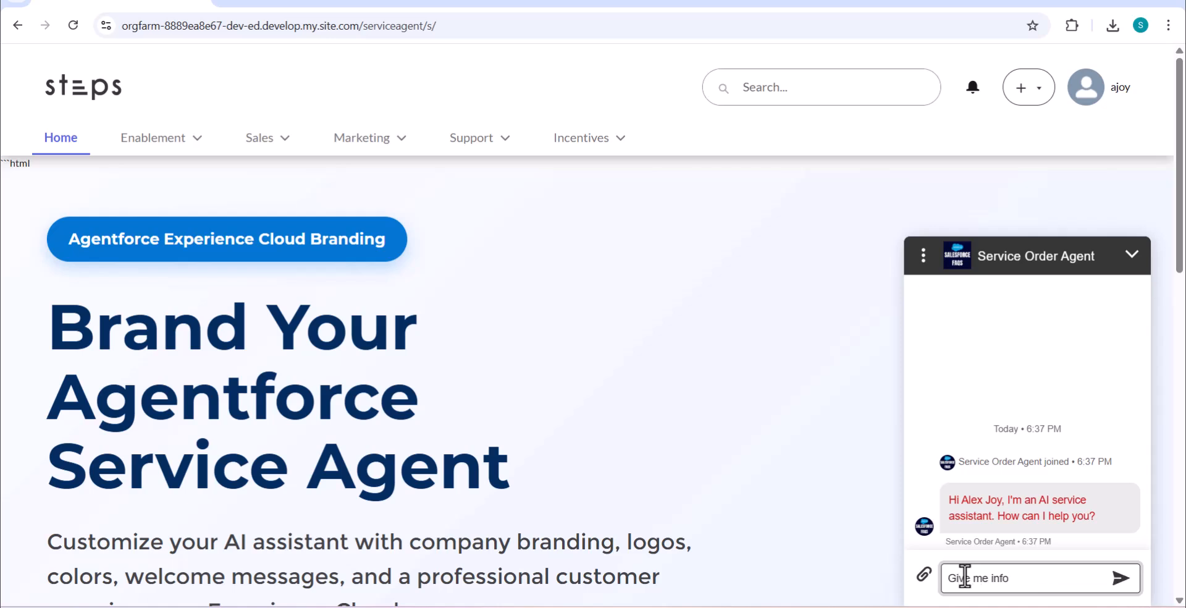
pyautogui.press('Return')
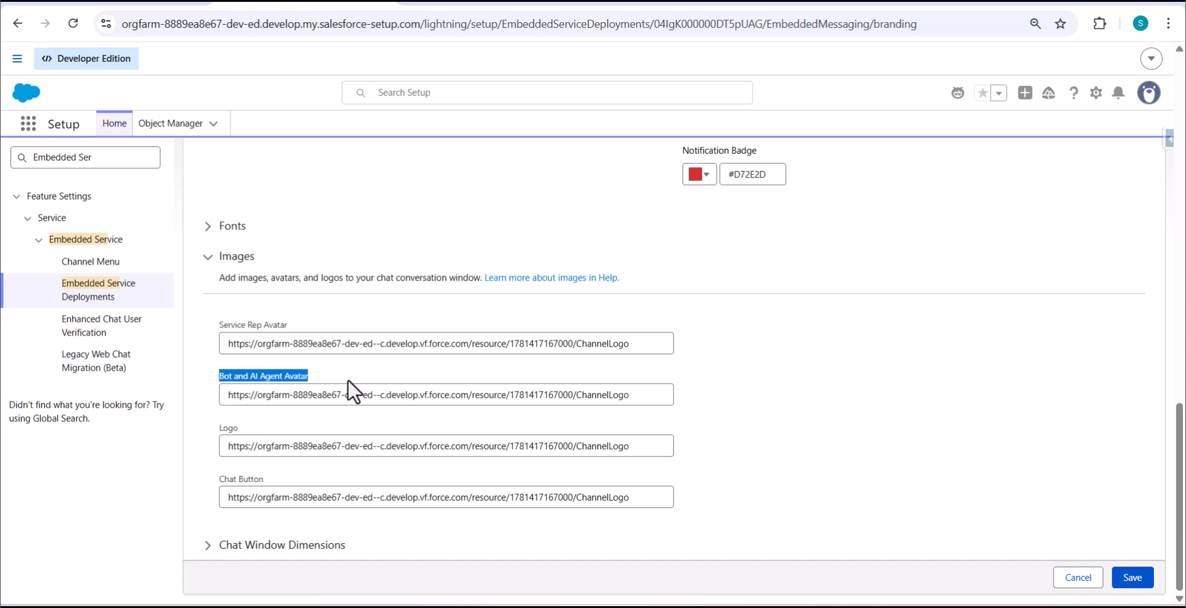
# Compare the Logo and Chat Button image entries in the branding settings with the chat header and chat button on the site.
pyautogui.doubleClick(223, 427)
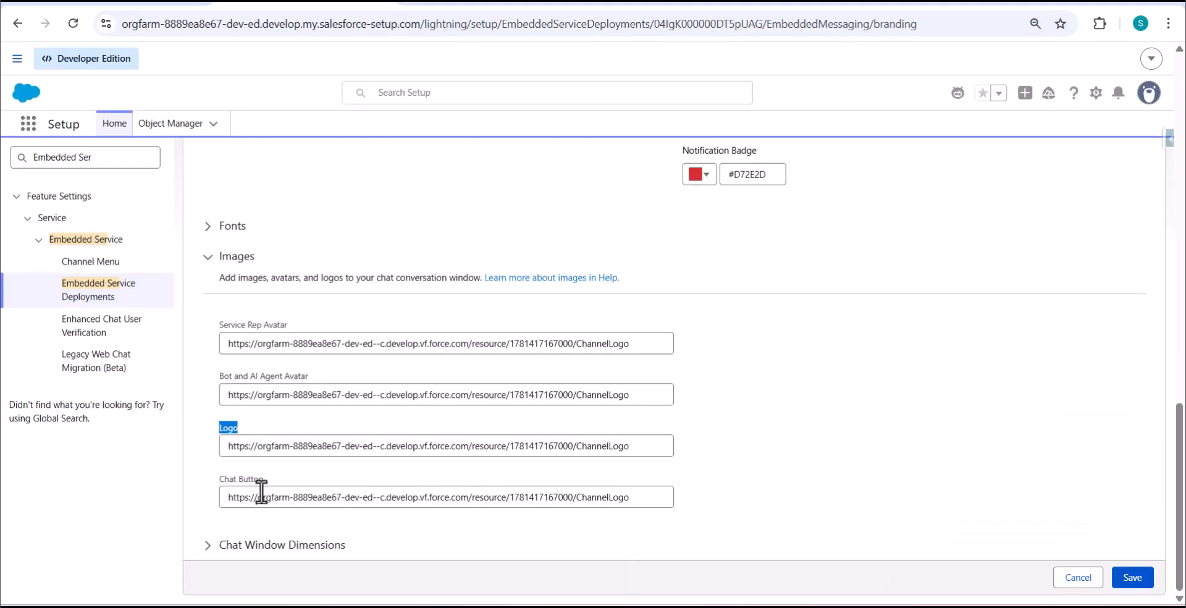
pyautogui.moveTo(213, 479); pyautogui.dragTo(273, 480)
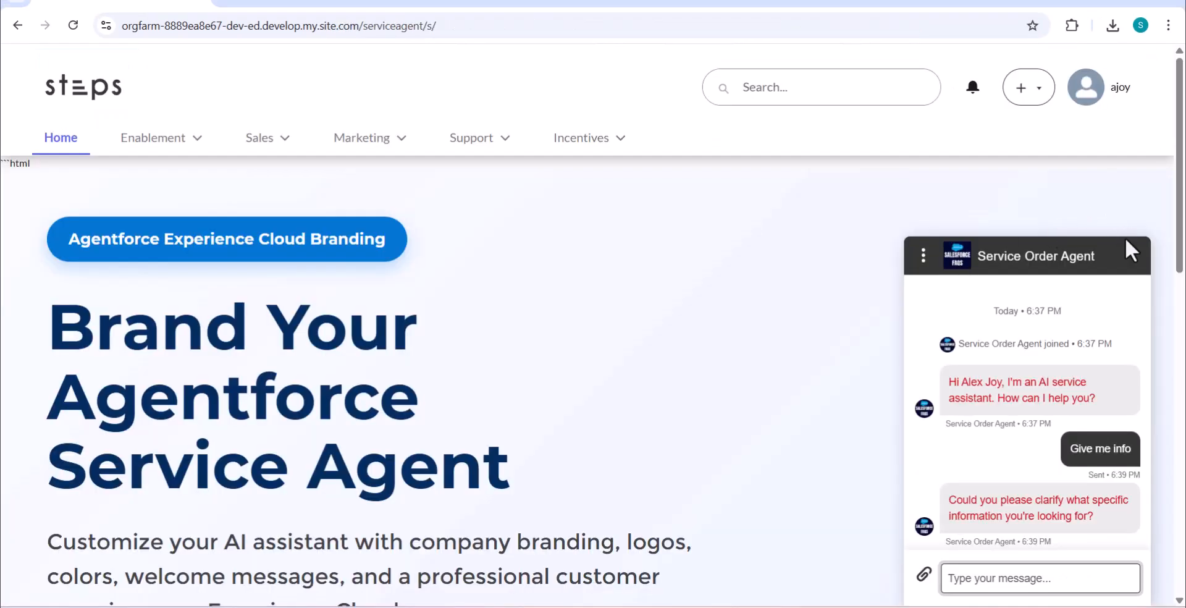
pyautogui.click(1131, 251)
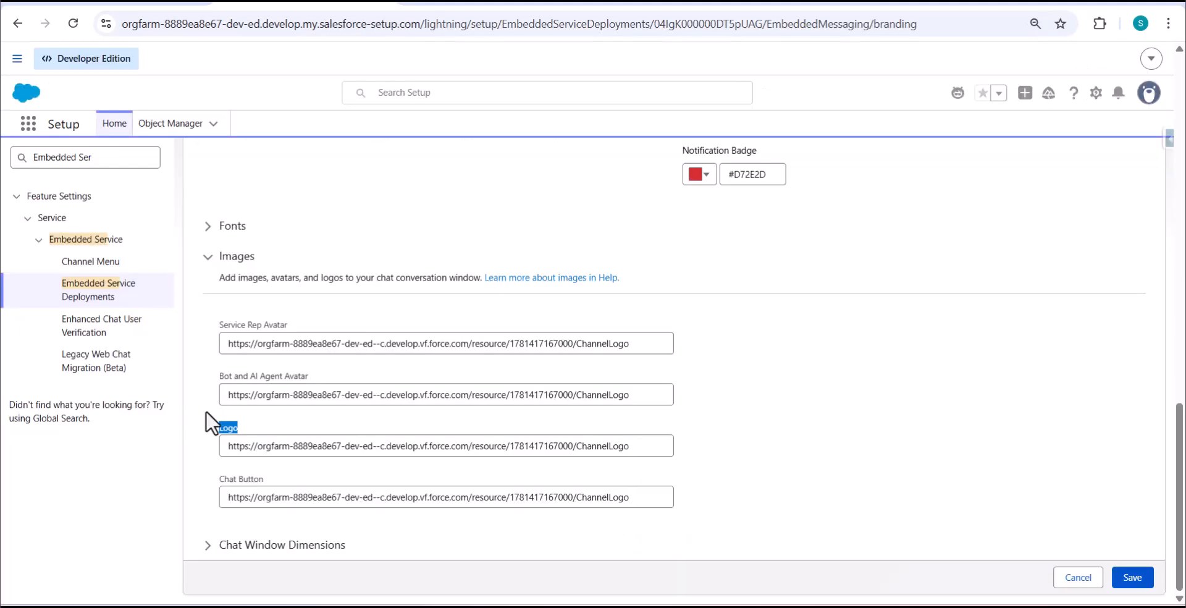
pyautogui.moveTo(217, 485); pyautogui.dragTo(247, 483)
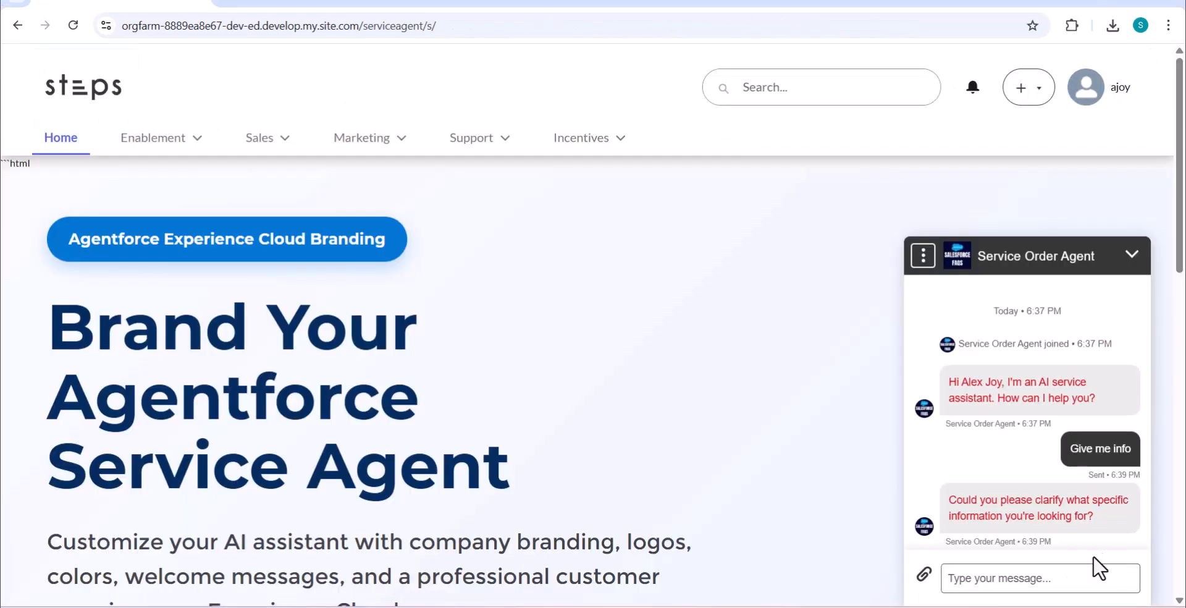